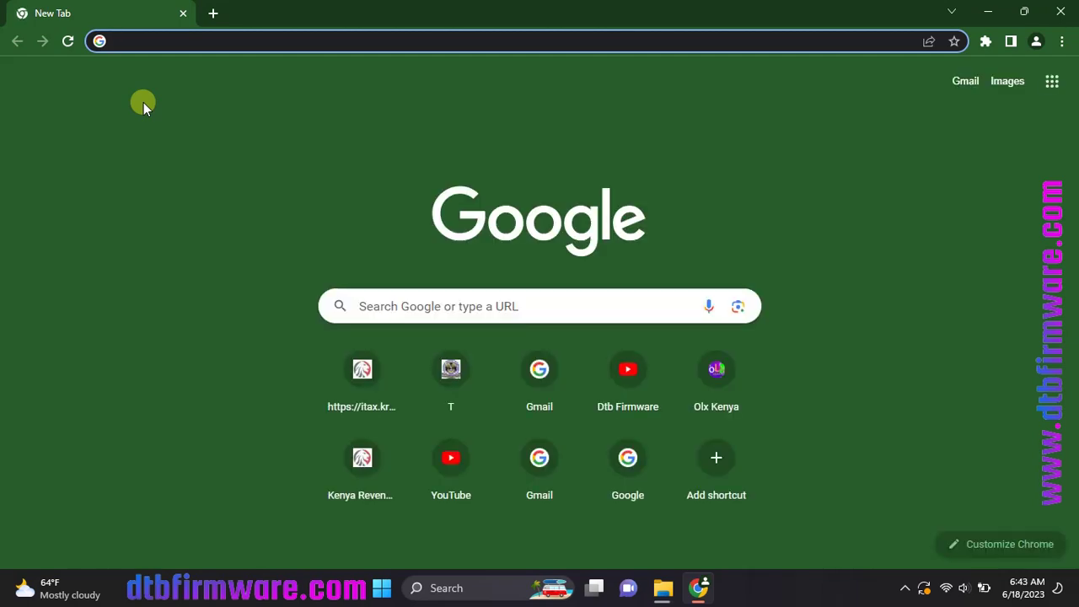
text(www.)
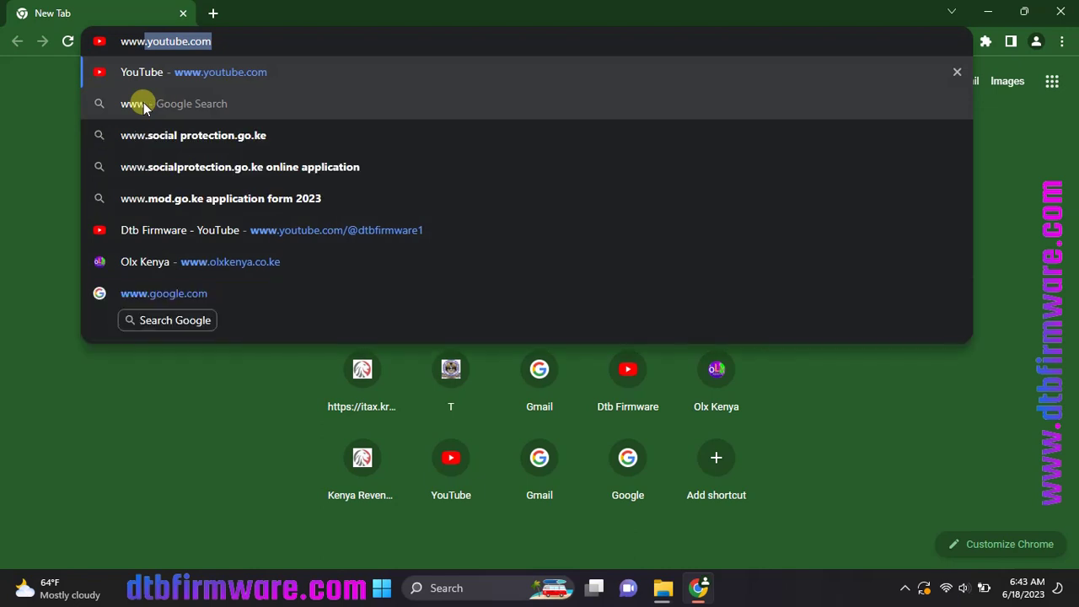
text(d)
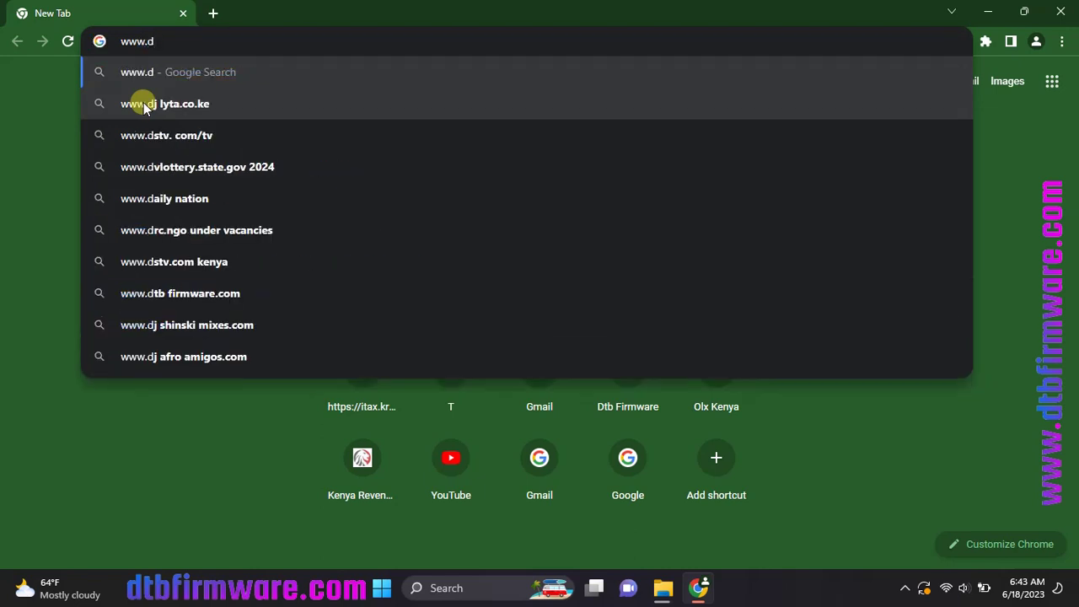
text(b)
key(BackSpace)
text(tbfi)
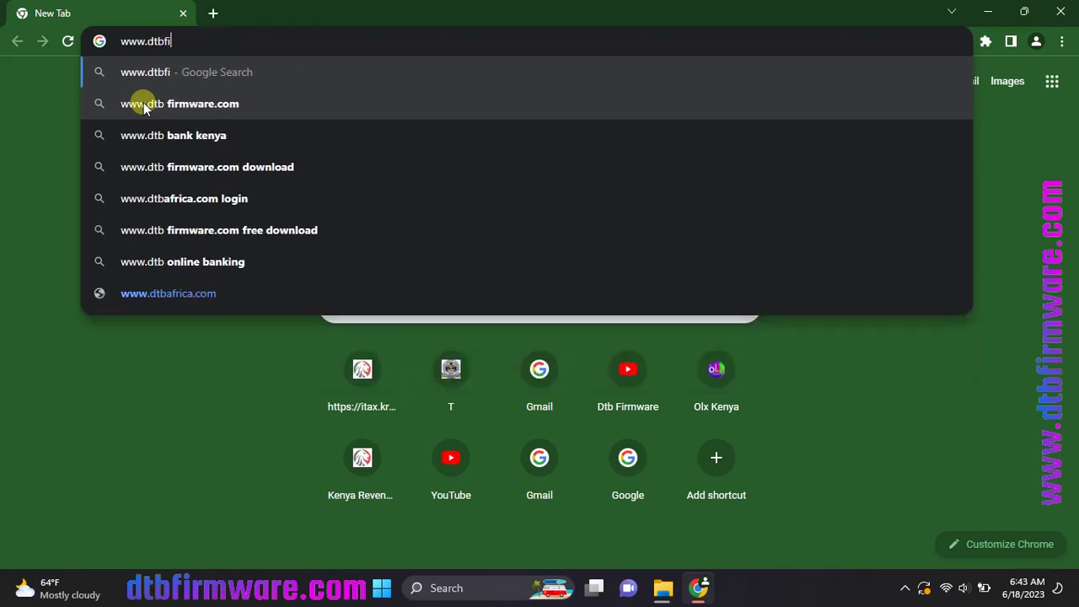
text(rmware)
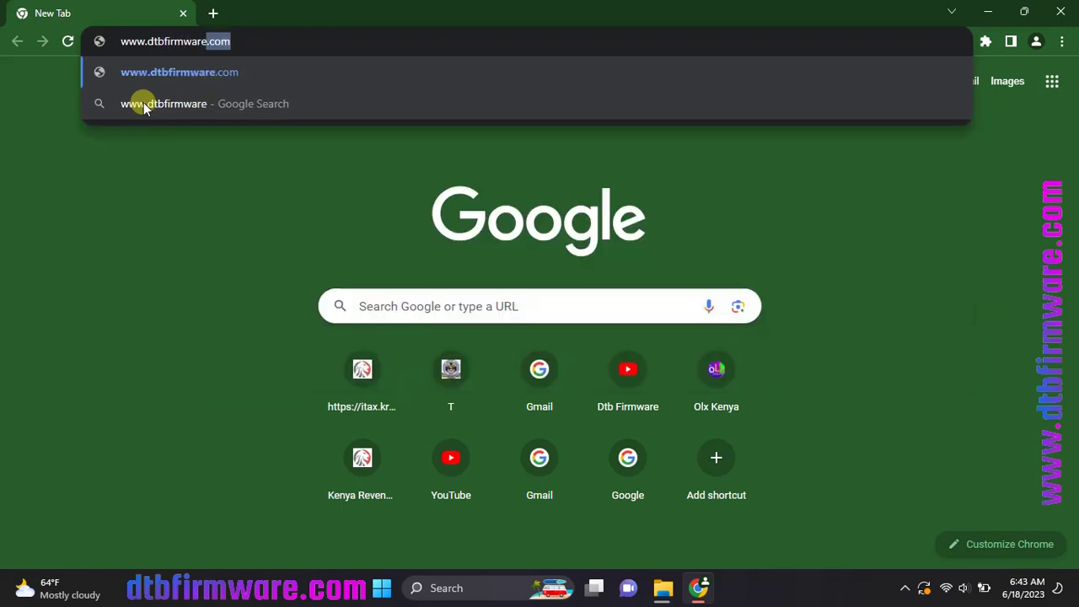
text(.com)
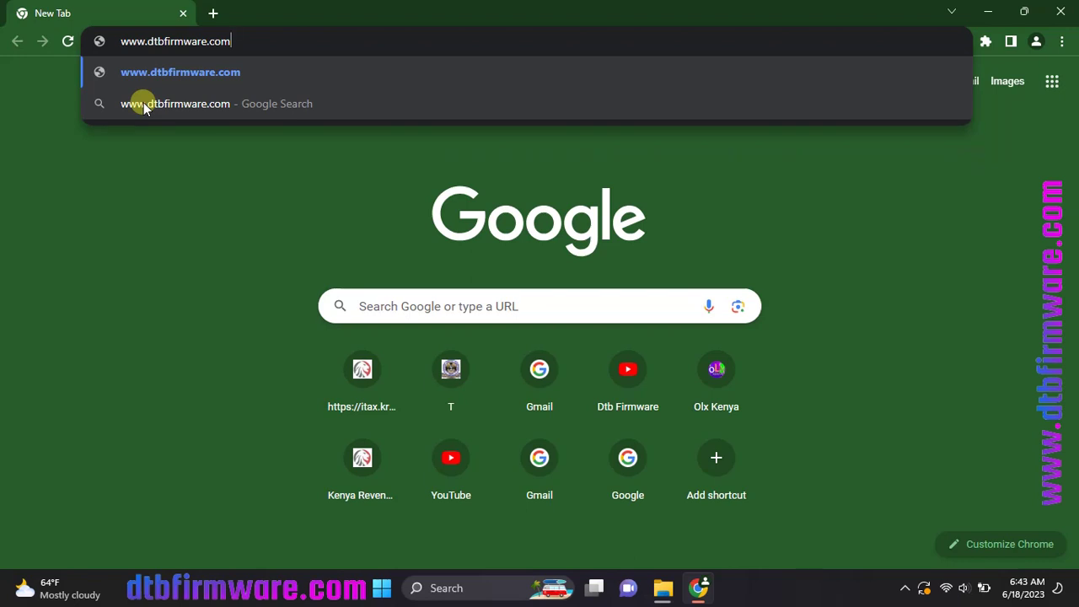
key(Return)
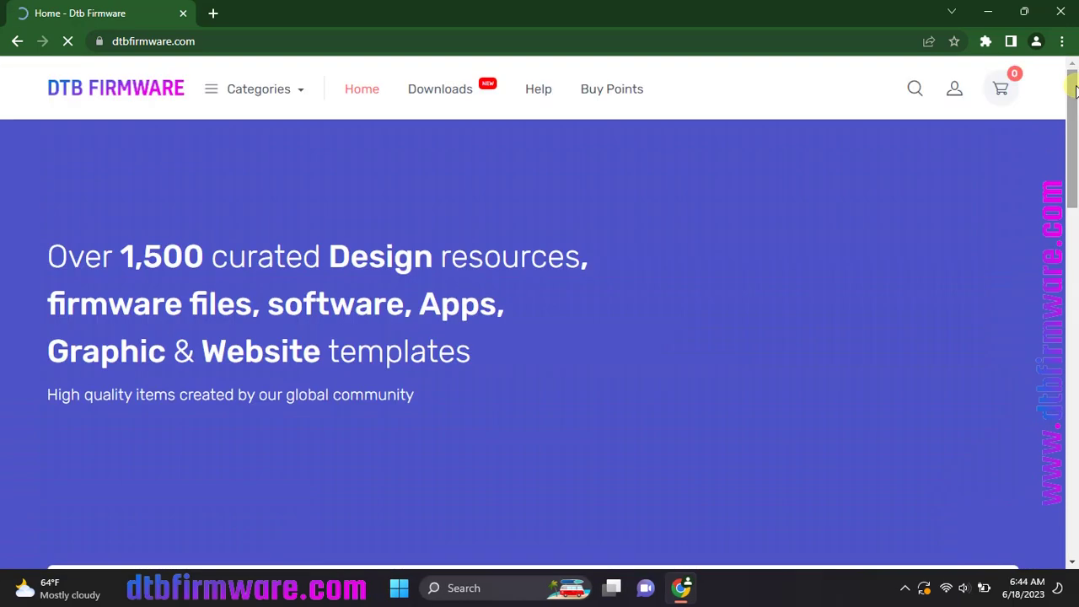
Search DTB Firmware's product catalogue for 'httrack'
click(912, 91)
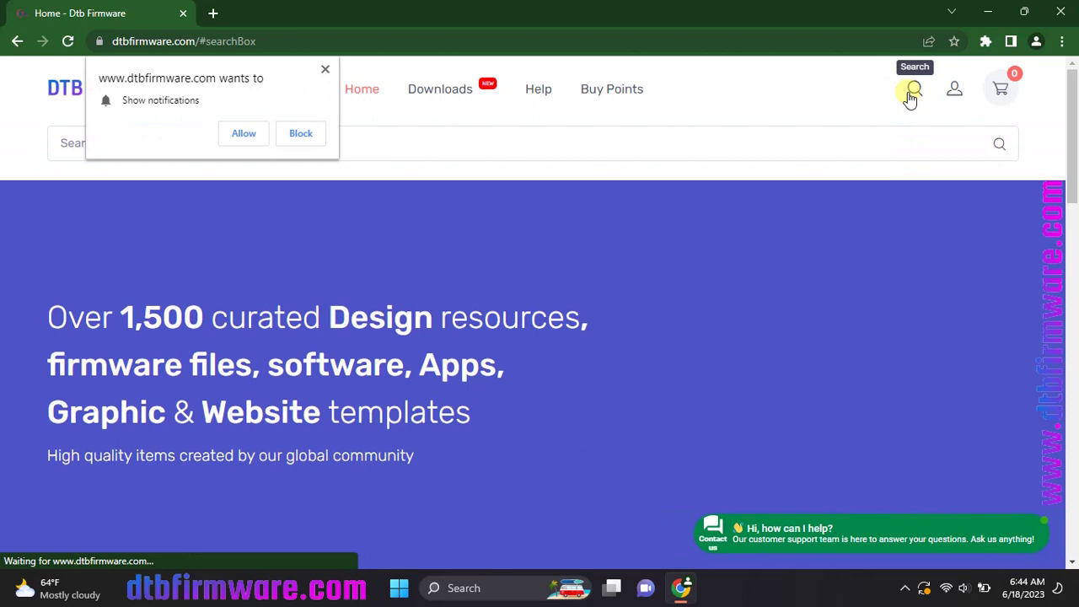
click(236, 135)
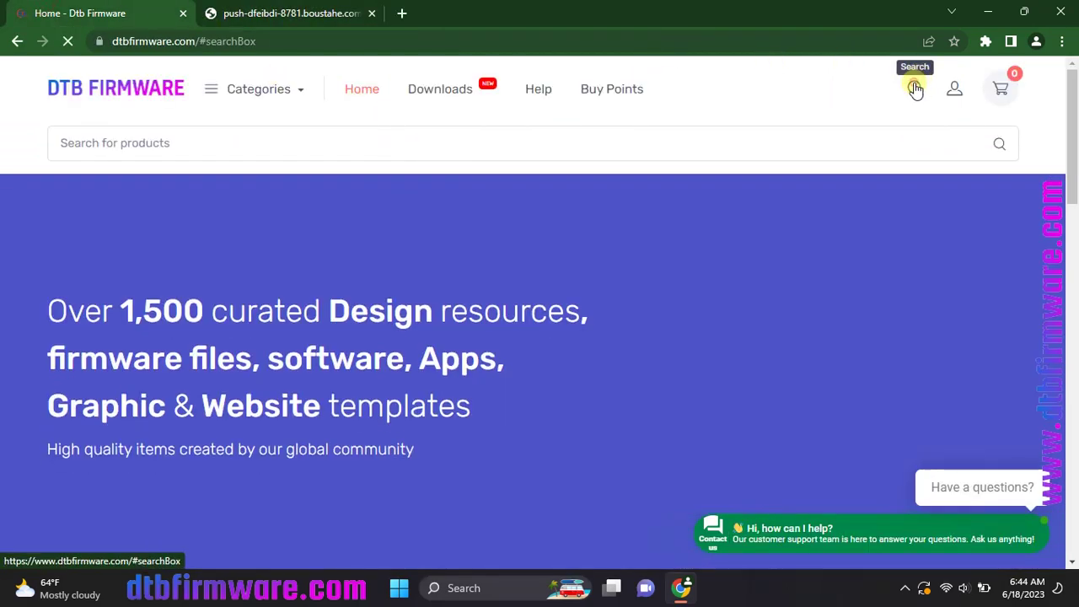
click(820, 146)
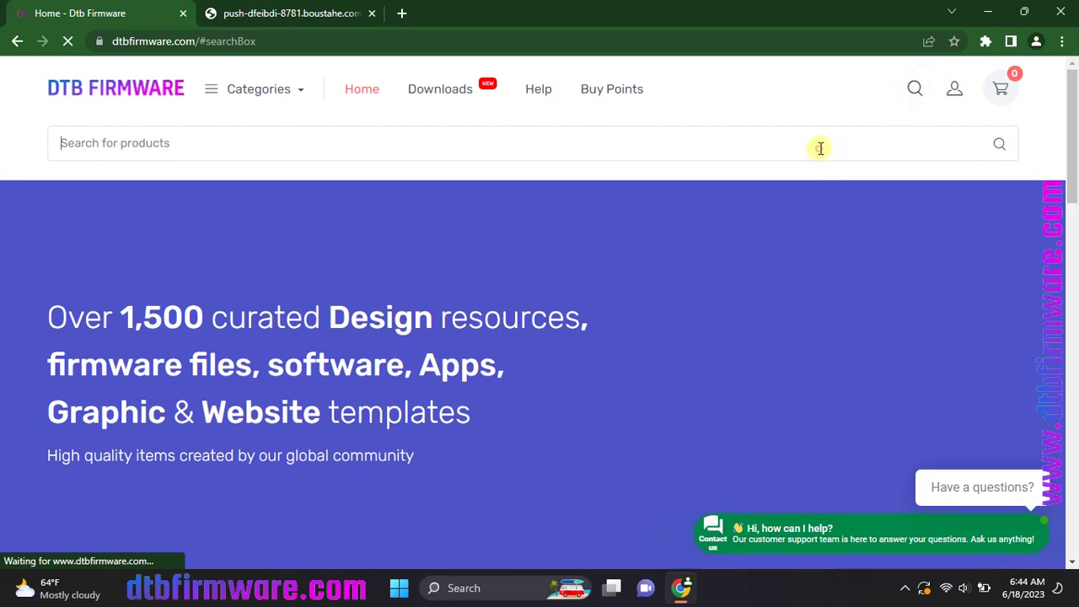
text(ht)
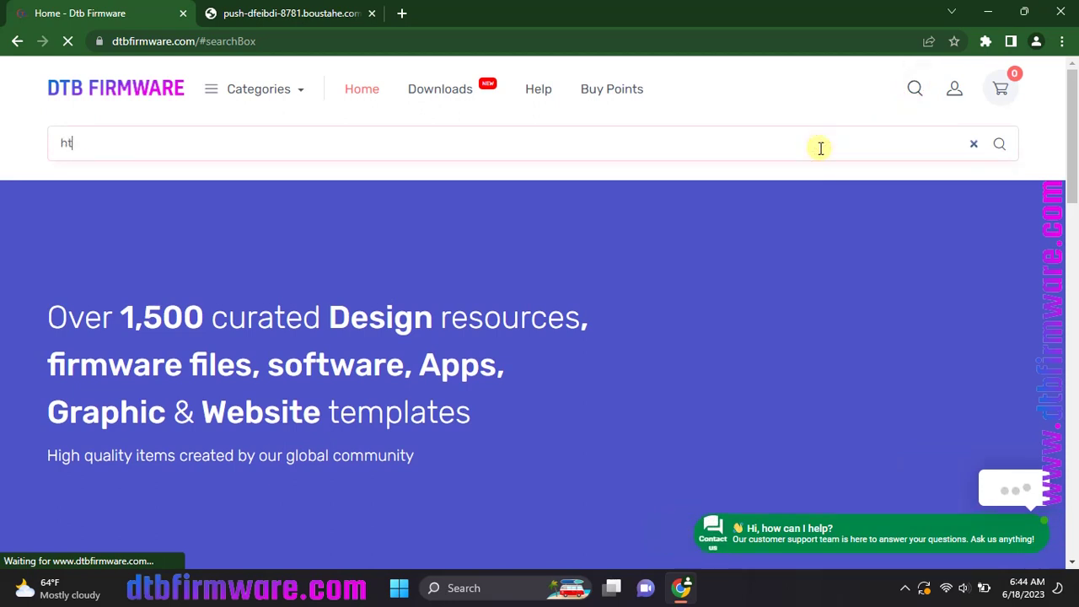
text(track)
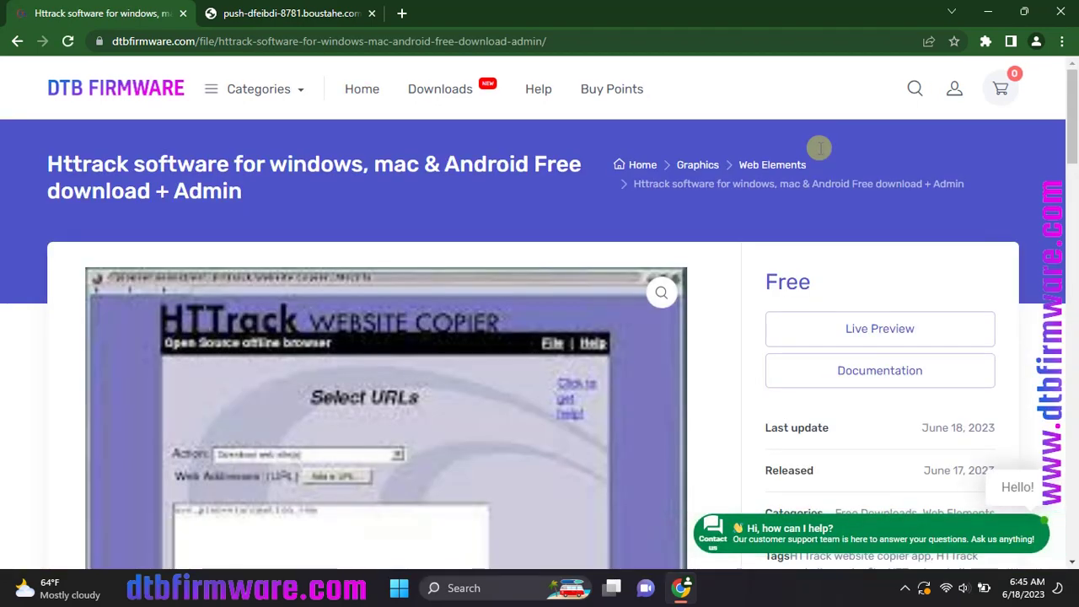
Download httrack_x64-3.49.2.exe from the download table's alternate site link
scroll(819, 148, down, 2)
scroll(819, 148, down, 4)
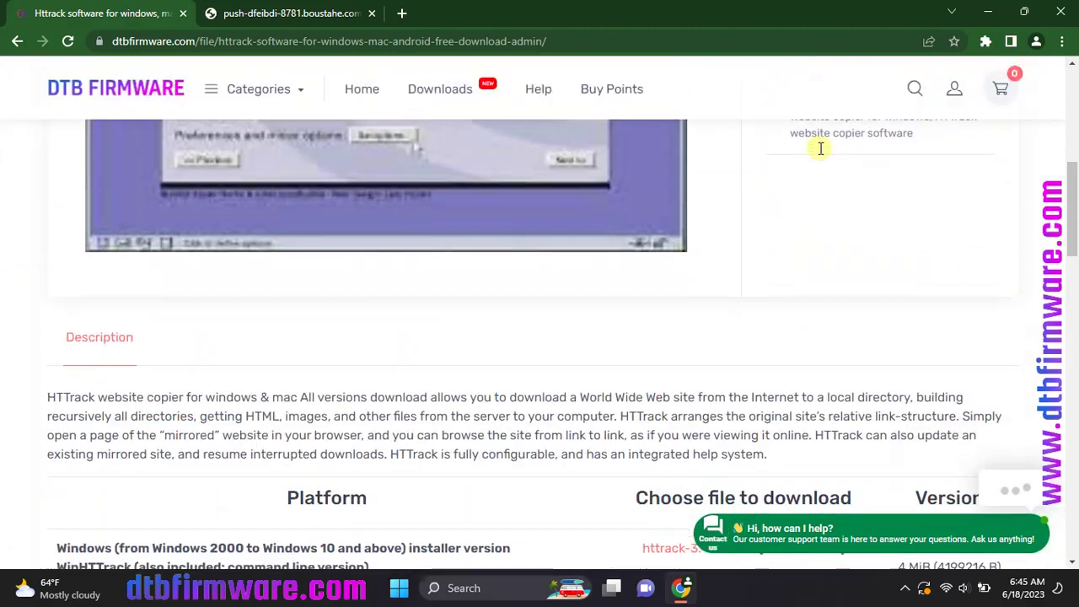
scroll(819, 149, down, 4)
scroll(820, 148, up, 10)
scroll(819, 148, down, 1)
scroll(819, 148, down, 4)
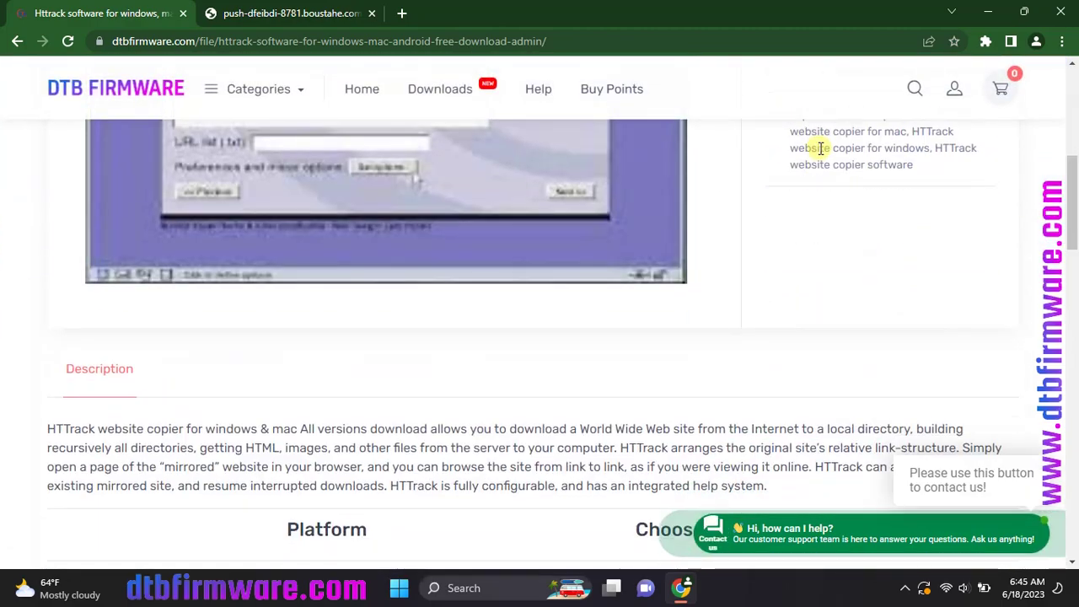
scroll(819, 149, down, 2)
scroll(819, 148, down, 1)
scroll(819, 149, down, 1)
scroll(820, 148, down, 1)
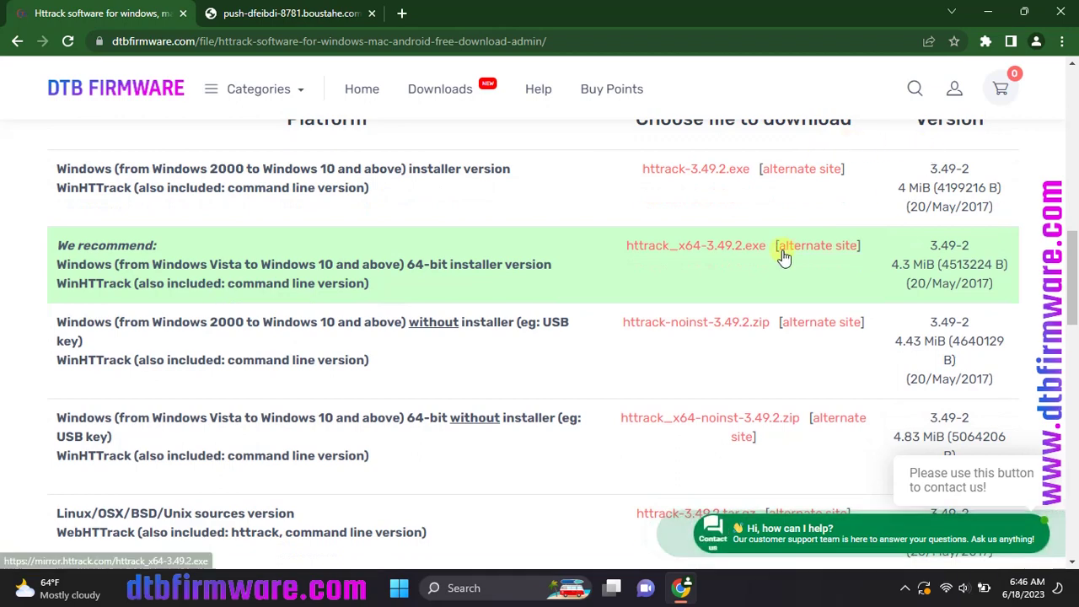
click(806, 251)
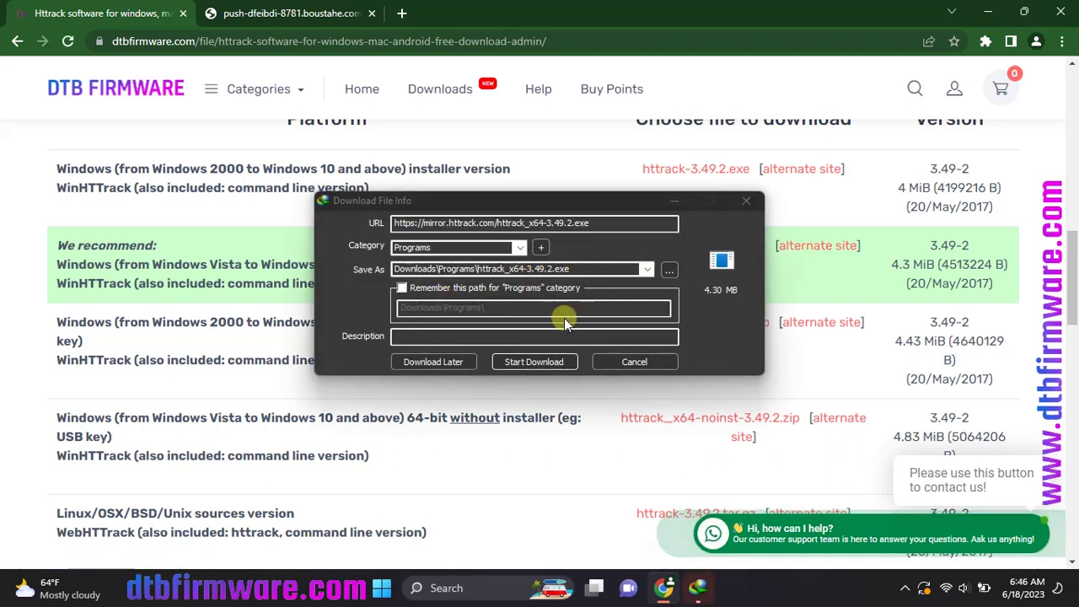
click(509, 364)
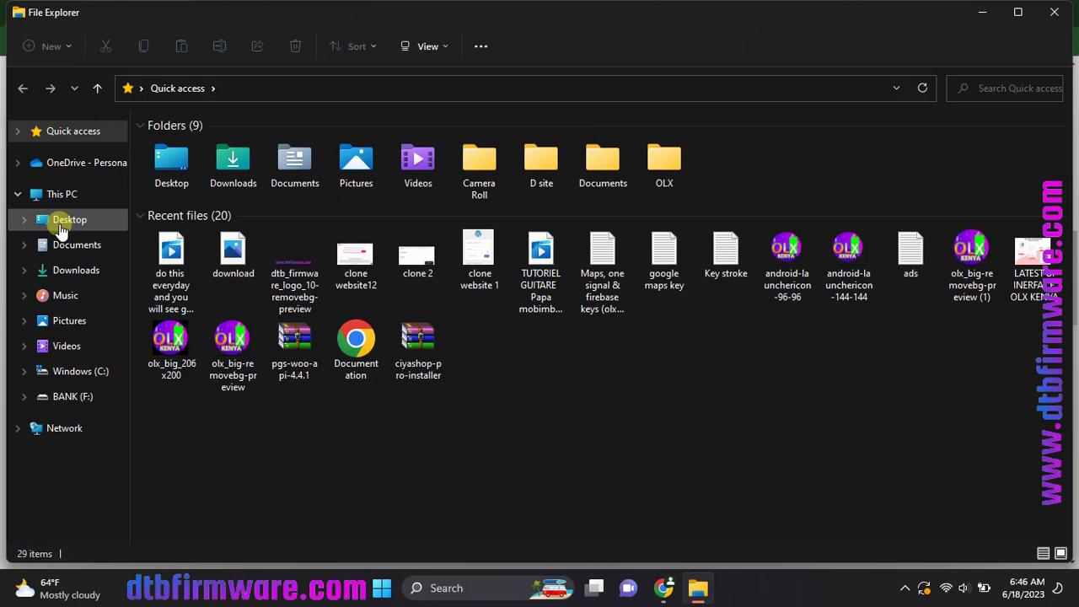
Run httrack_x64-3.49.2 from Downloads\Programs as administrator
click(80, 270)
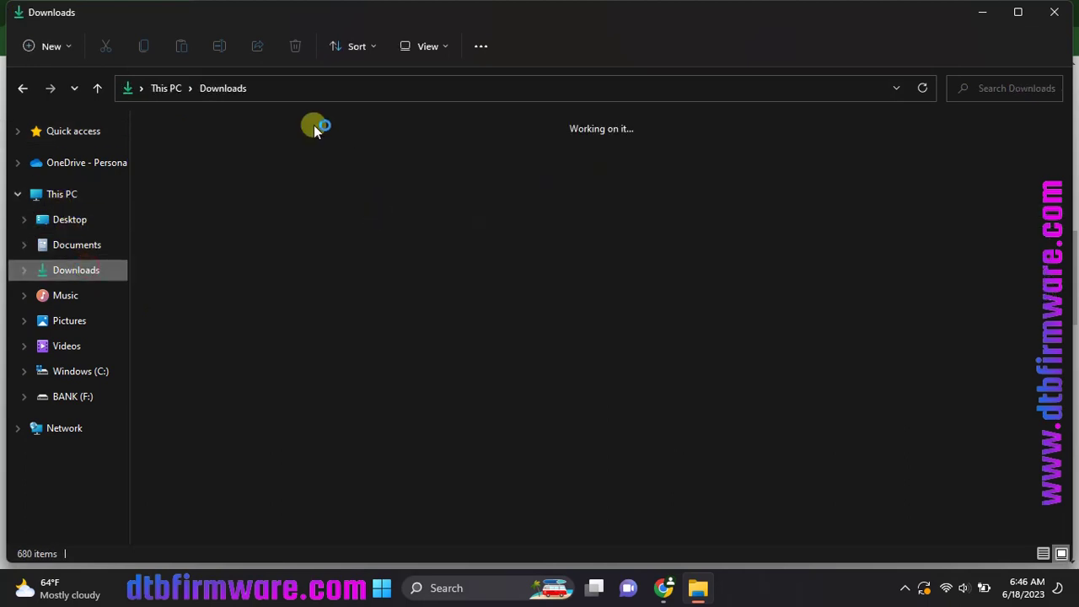
double_click(207, 178)
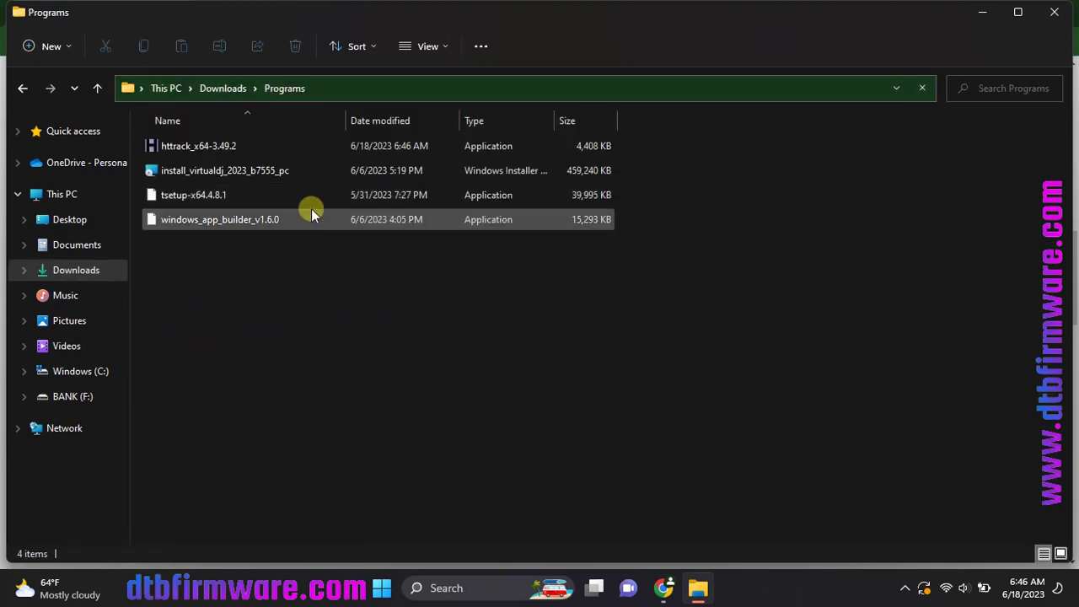
click(259, 146)
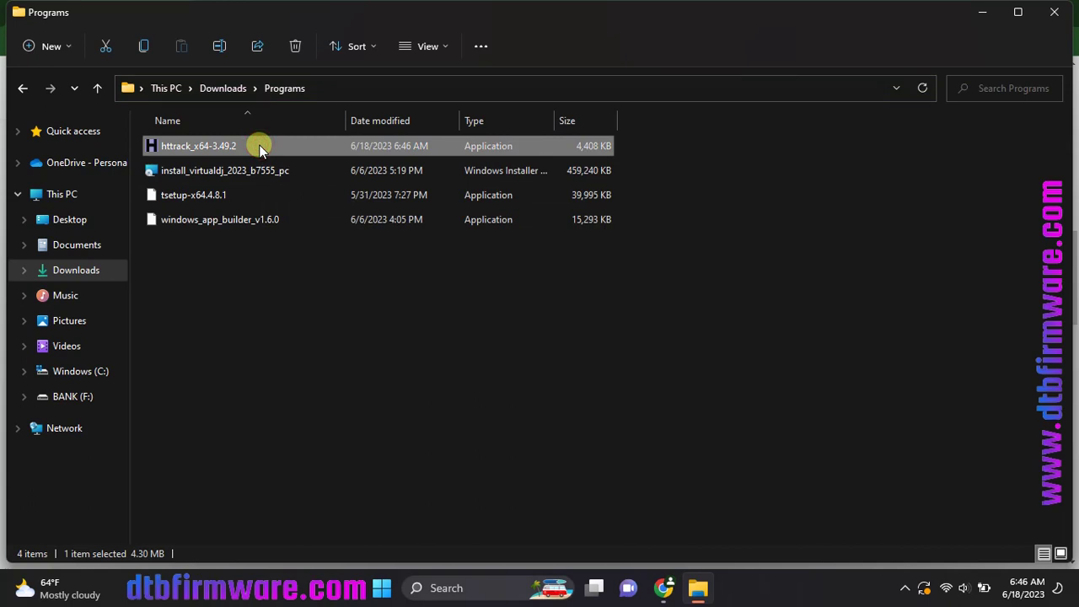
right_click(259, 149)
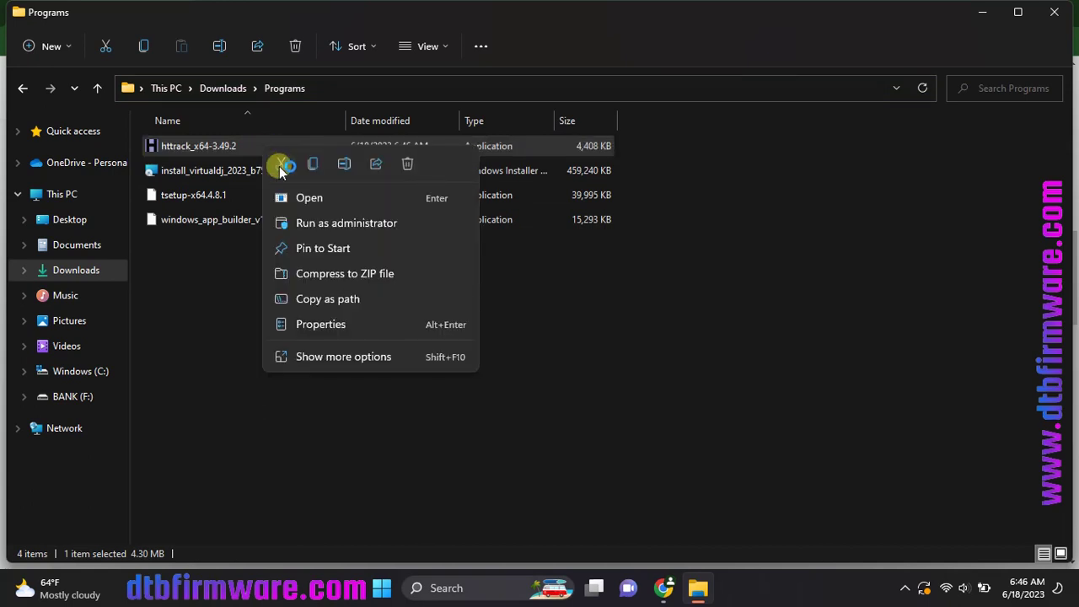
click(347, 225)
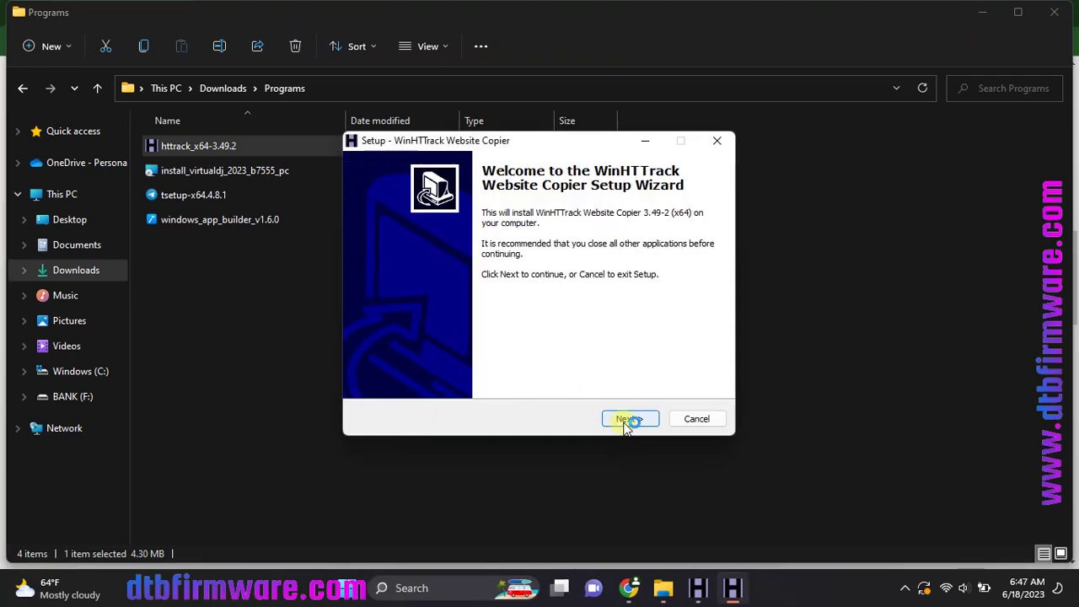
Accept the WinHTTrack licence and keep the default install location
click(625, 426)
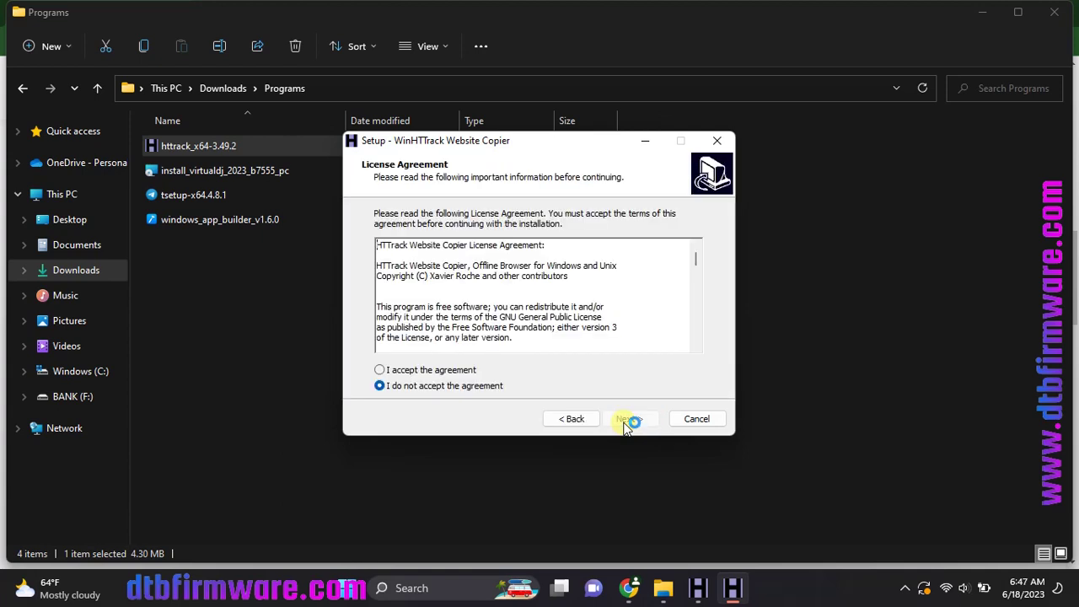
click(430, 370)
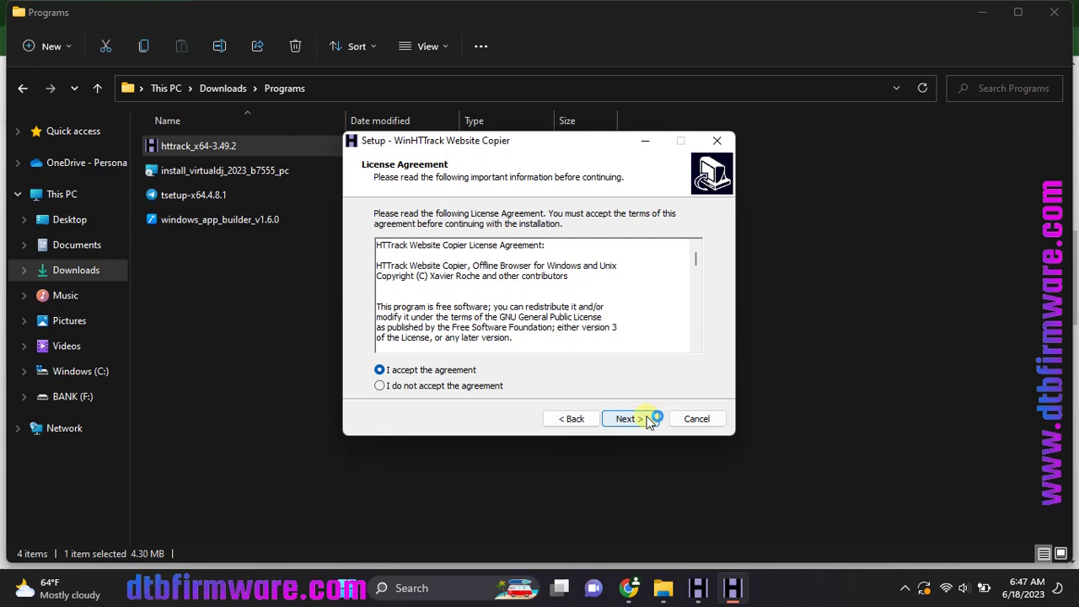
click(649, 420)
click(649, 420)
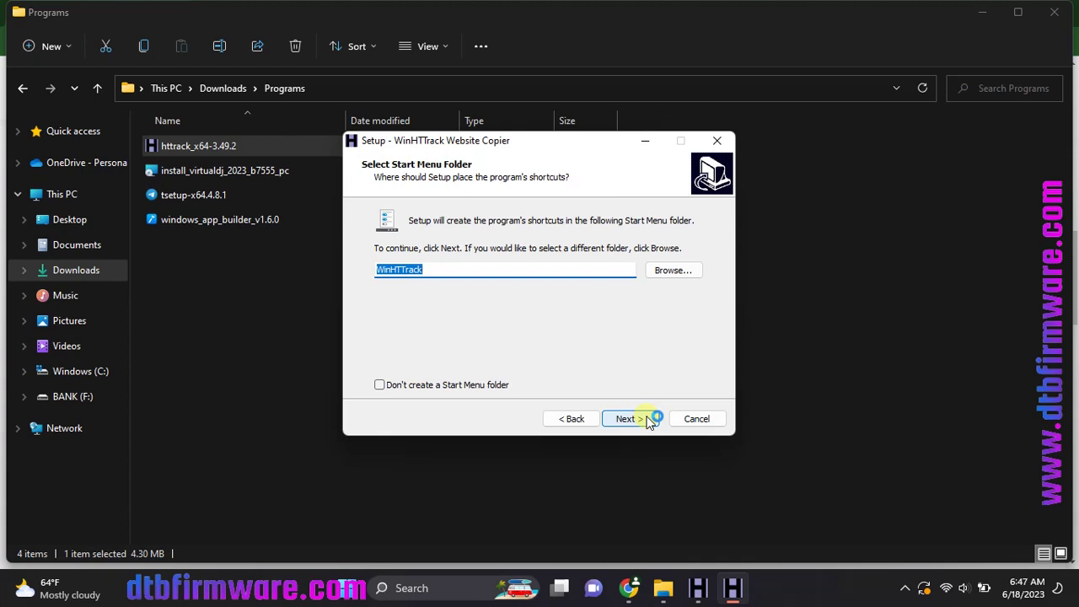
click(649, 420)
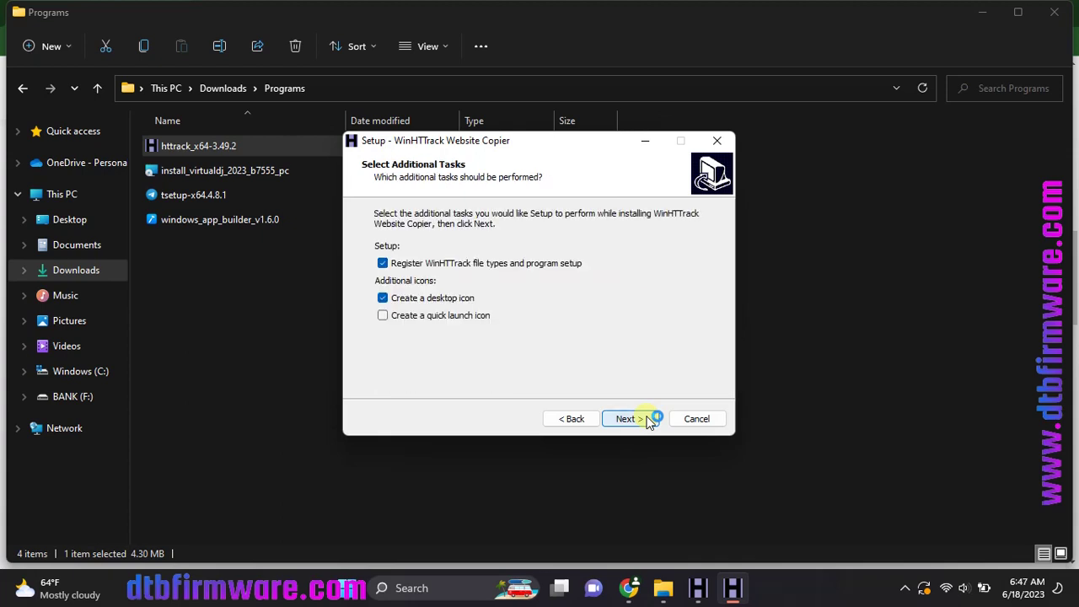
Install without registering WinHTTrack file types, finishing with WinHTTrack set to launch
click(456, 264)
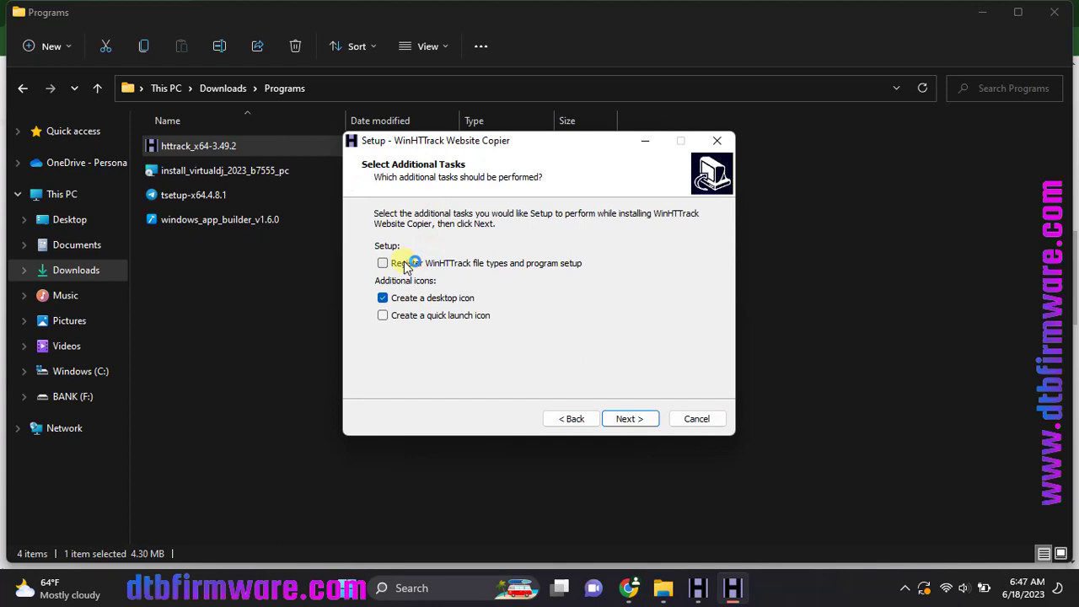
click(625, 419)
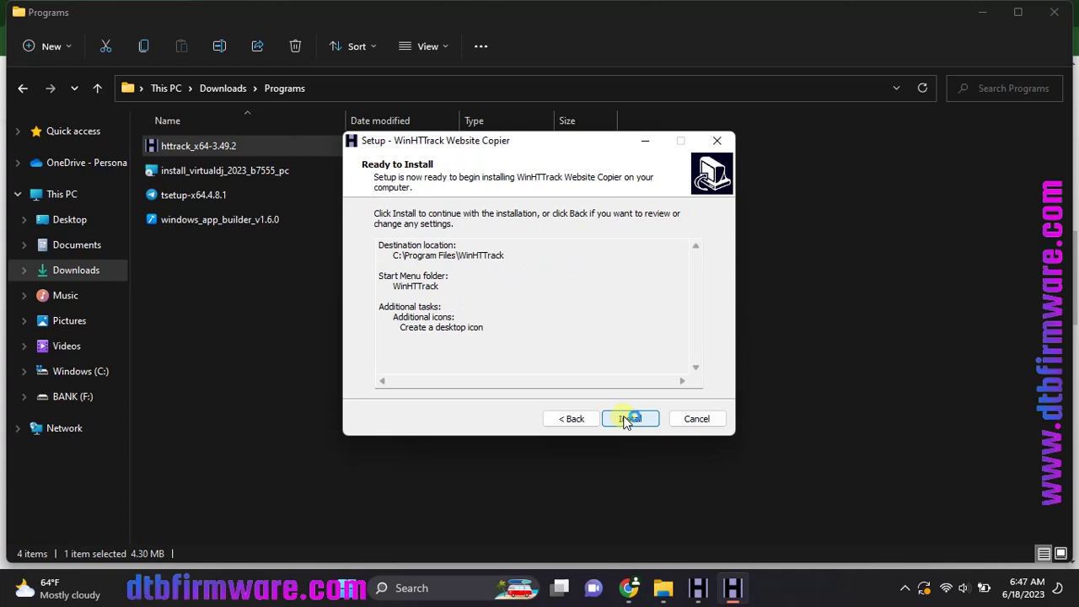
click(625, 419)
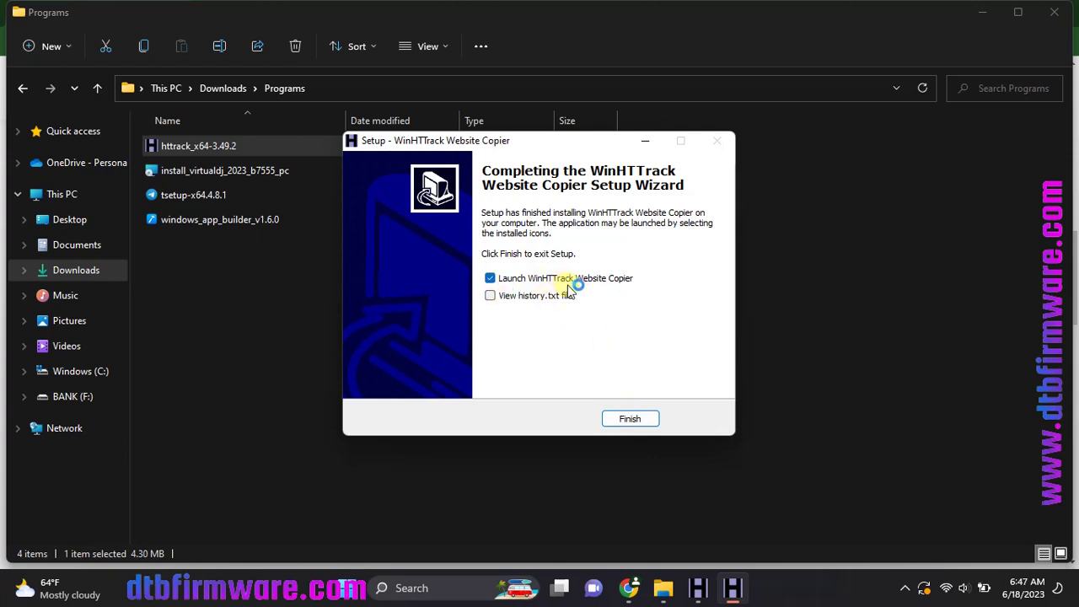
click(638, 419)
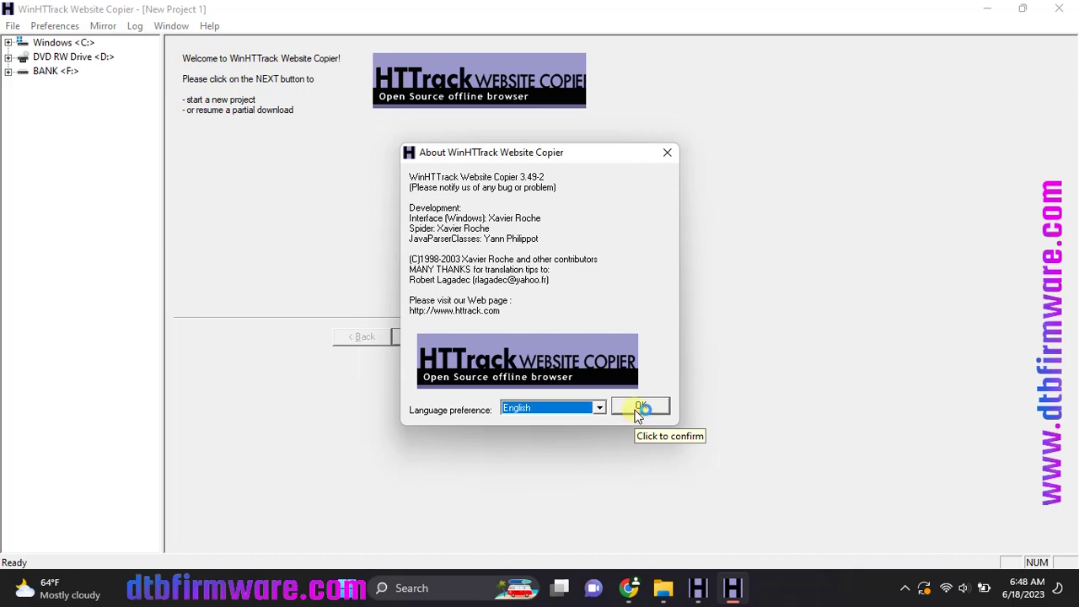
Dismiss WinHTTrack's About box, reach the new-project page, and return to Chrome
click(638, 409)
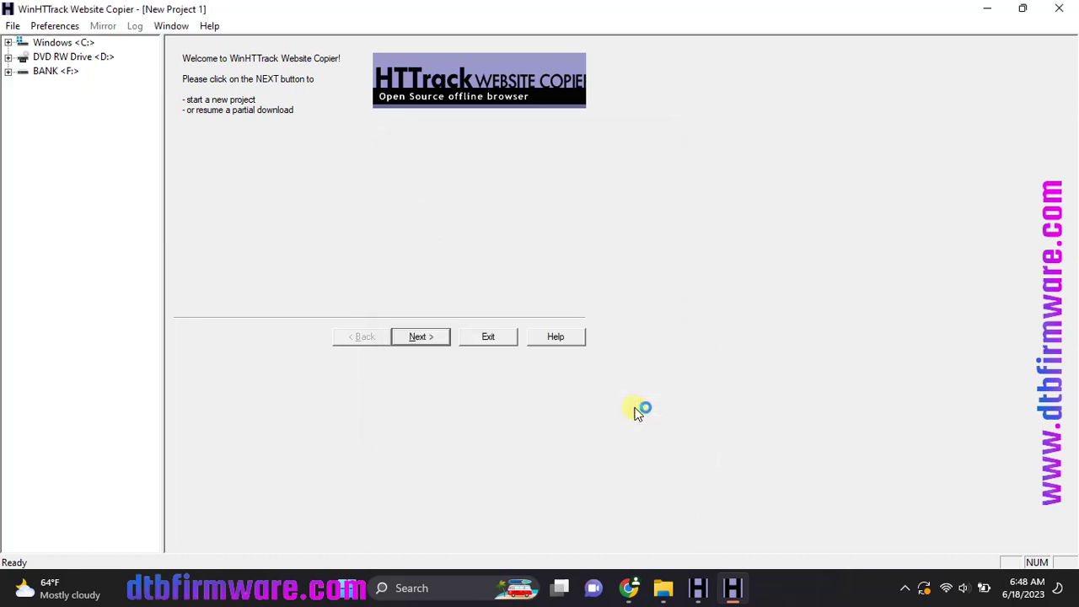
click(433, 338)
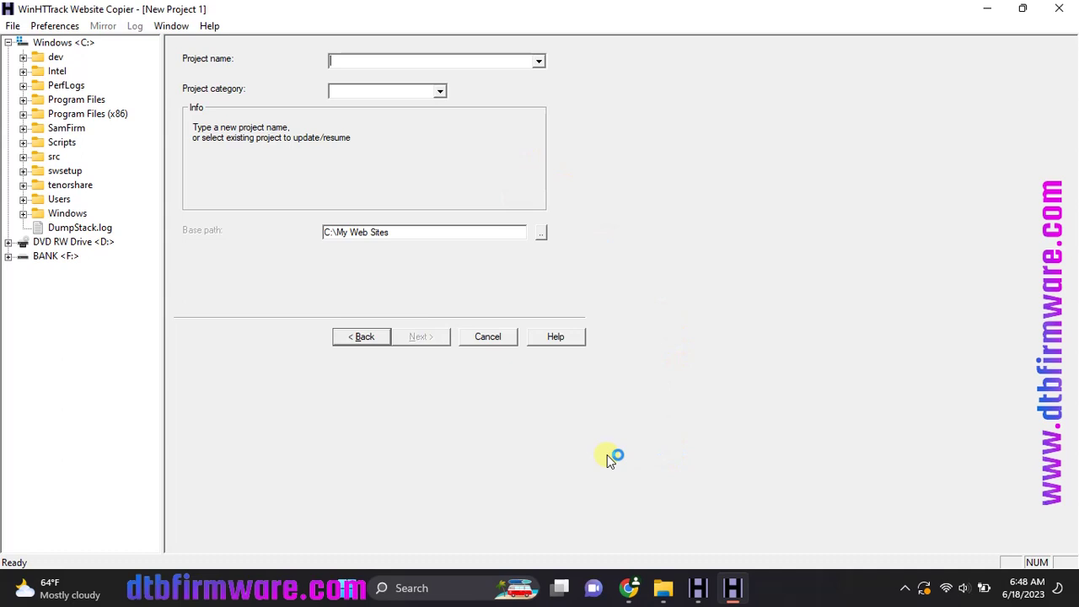
click(631, 590)
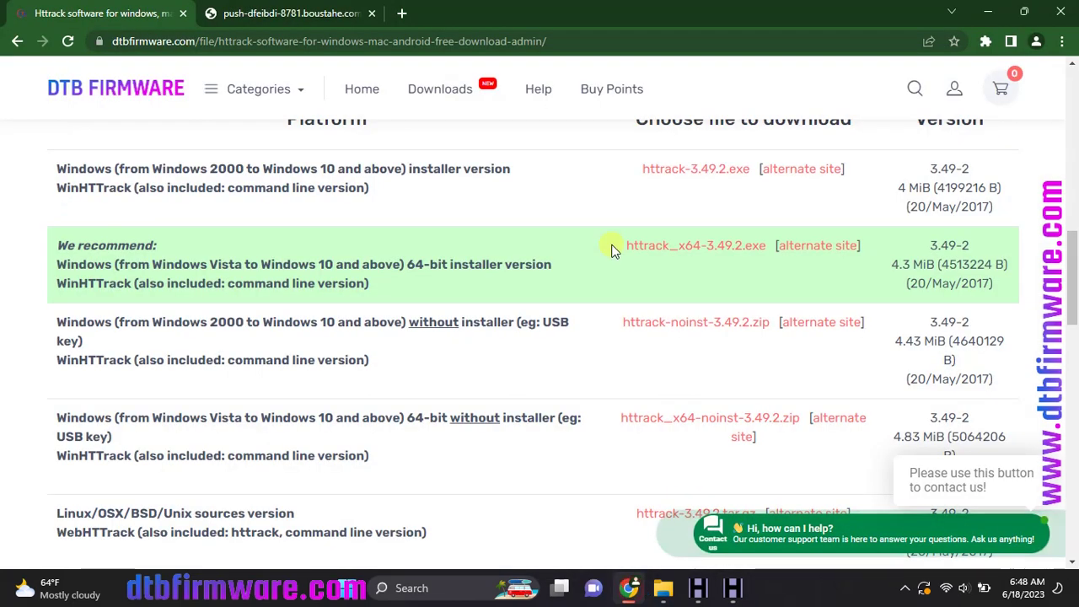
Close the stray tab and open Y2mate.com from a Google search for 'y2mate'
click(372, 12)
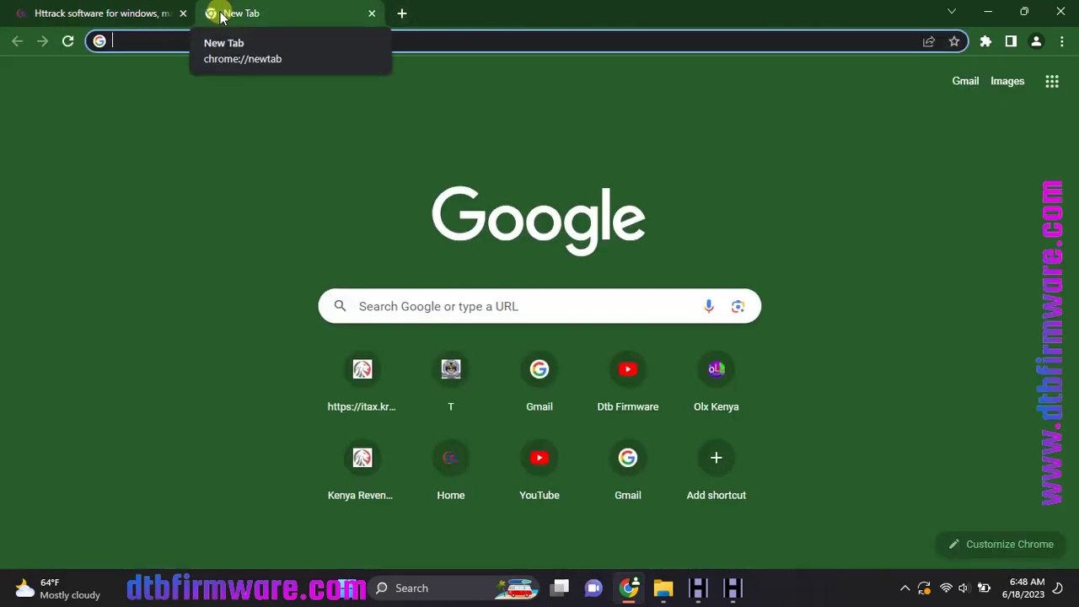
text(k)
key(BackSpace)
text(y2)
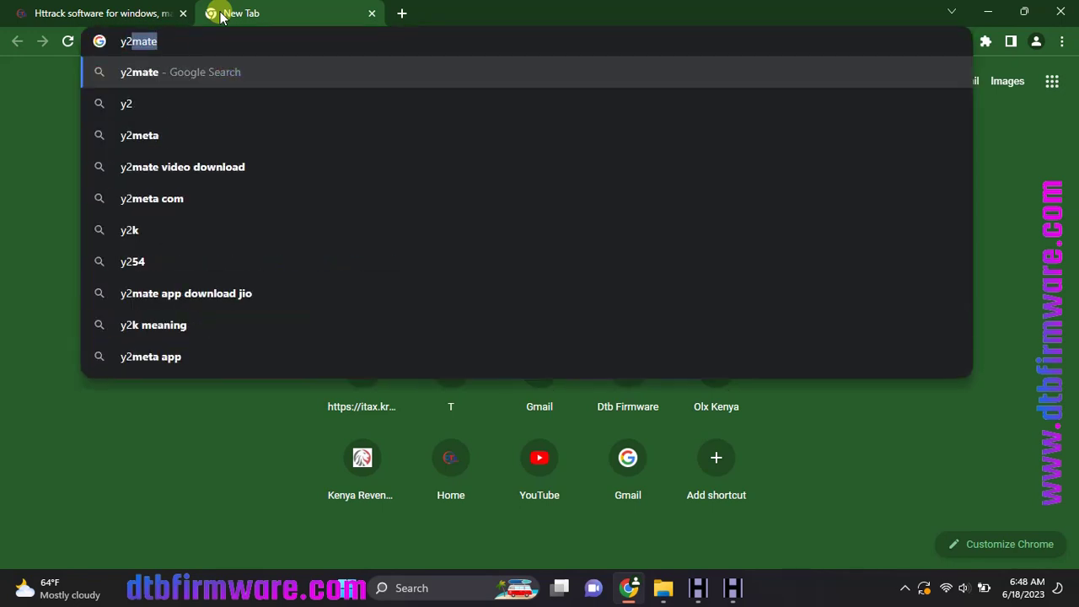
text(mate)
key(Return)
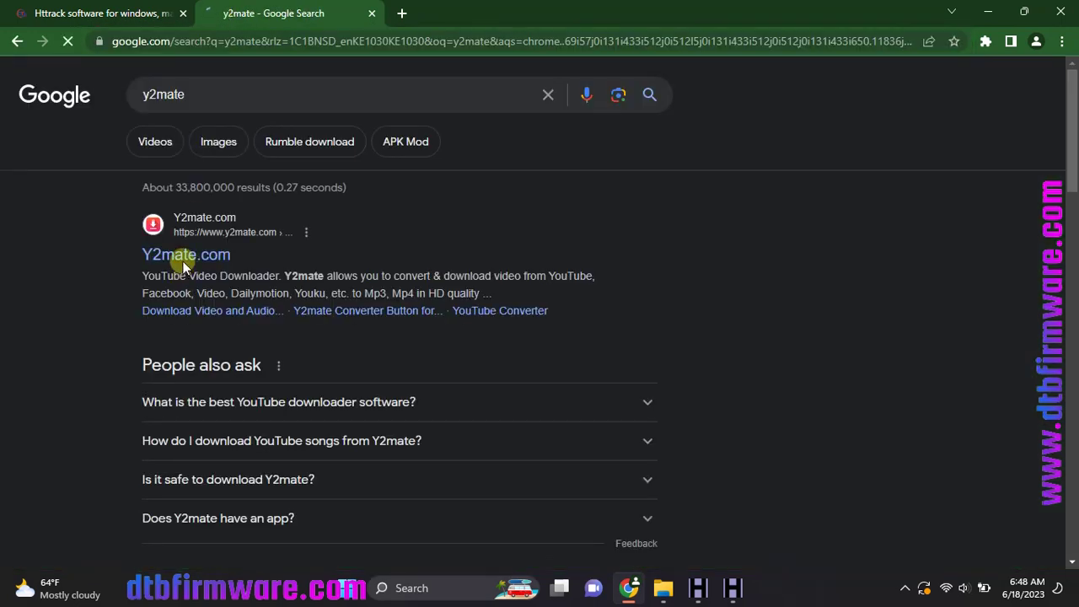
click(186, 256)
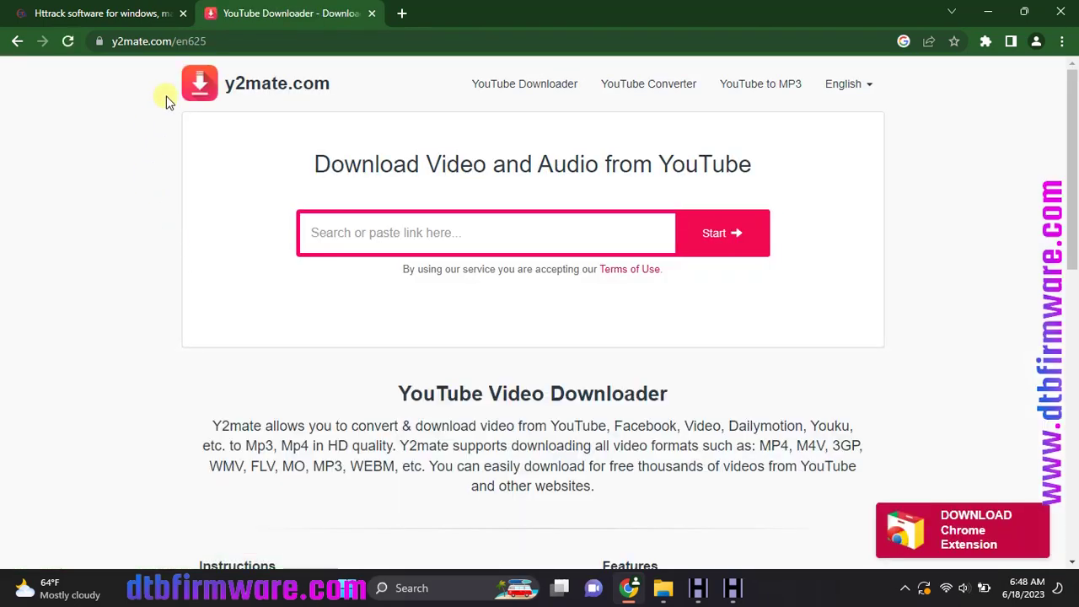
Copy the y2mate.com page address from the address bar
click(172, 40)
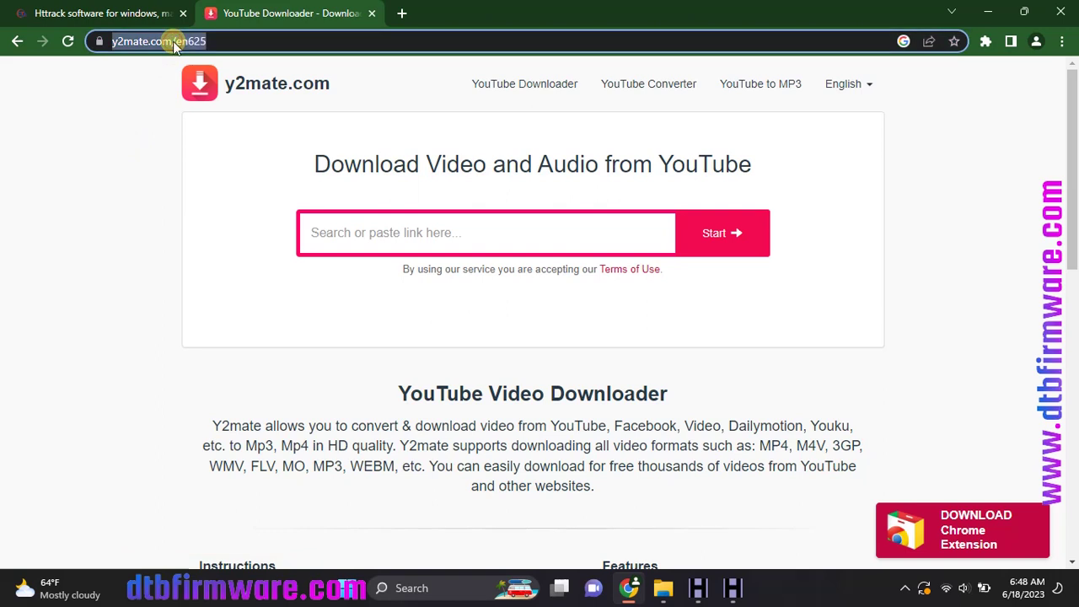
right_click(173, 42)
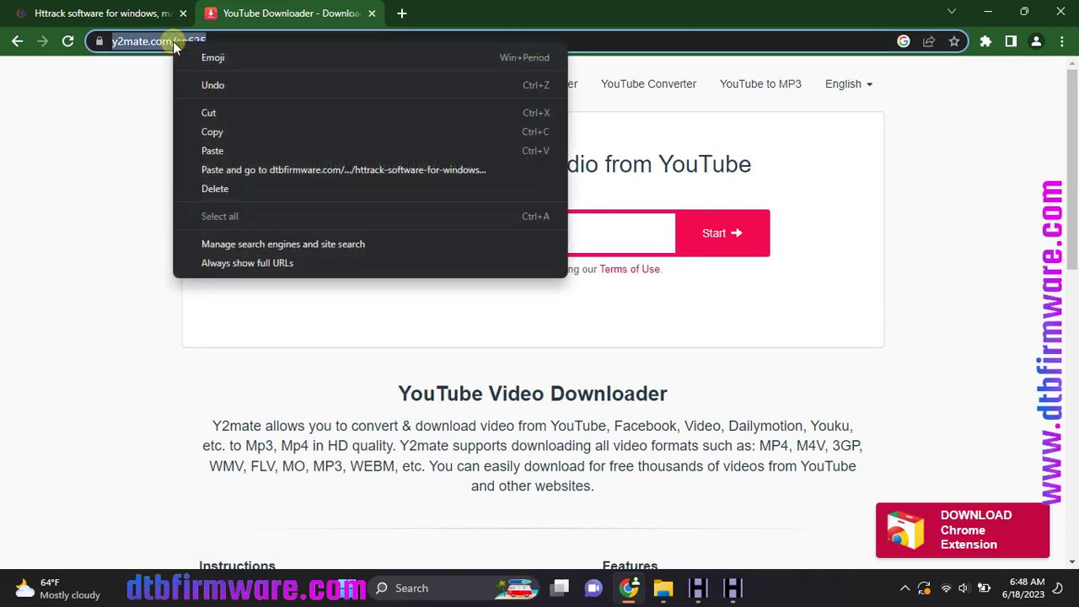
click(230, 132)
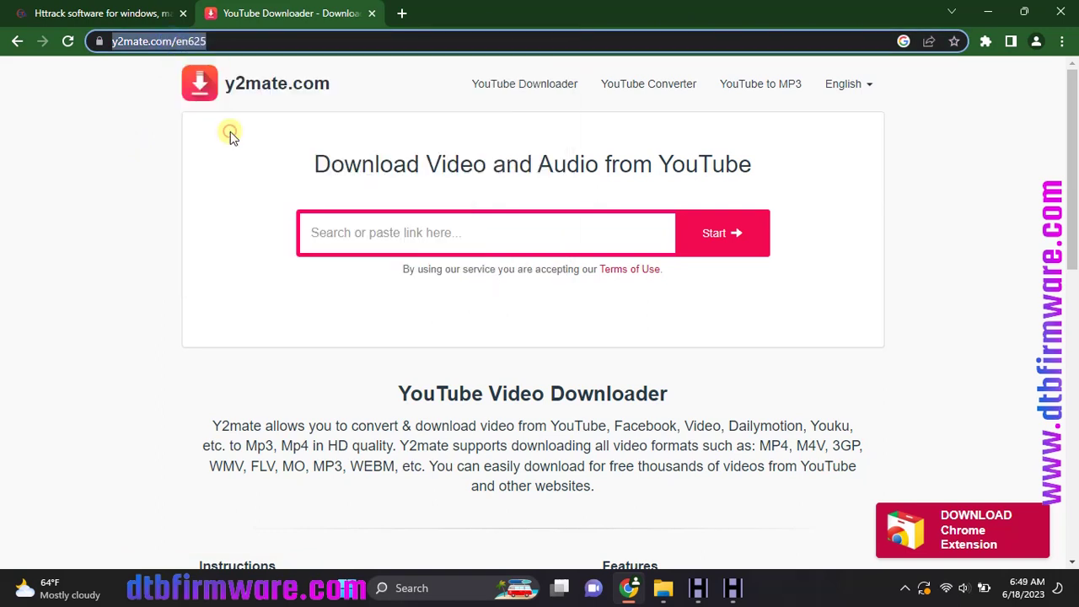
mouse_move(714, 587)
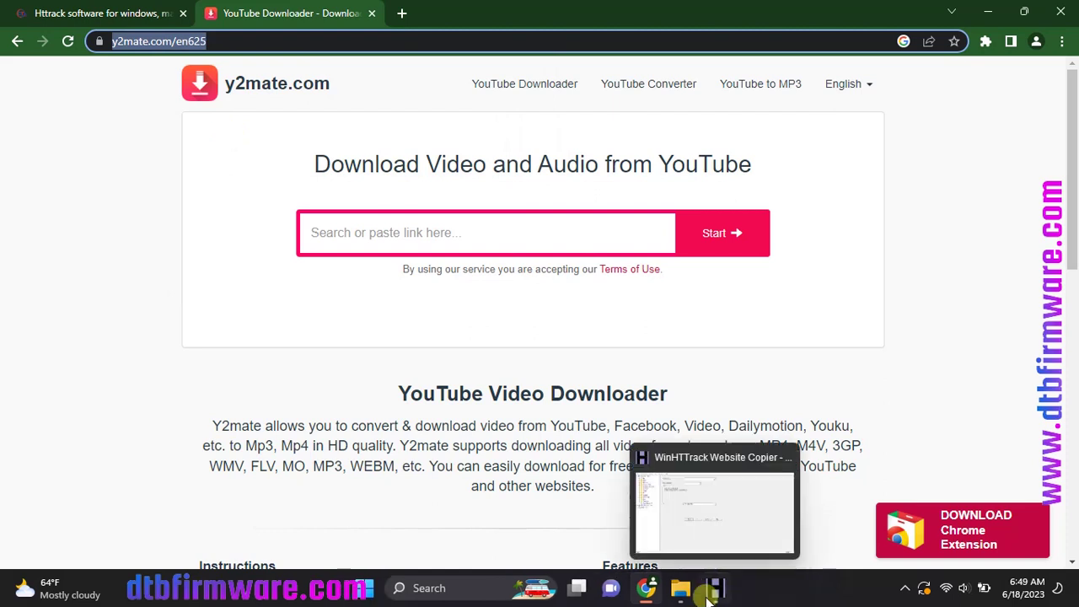
Name the WinHTTrack project 'y2mate' with base path C:\My Web Sites
click(697, 587)
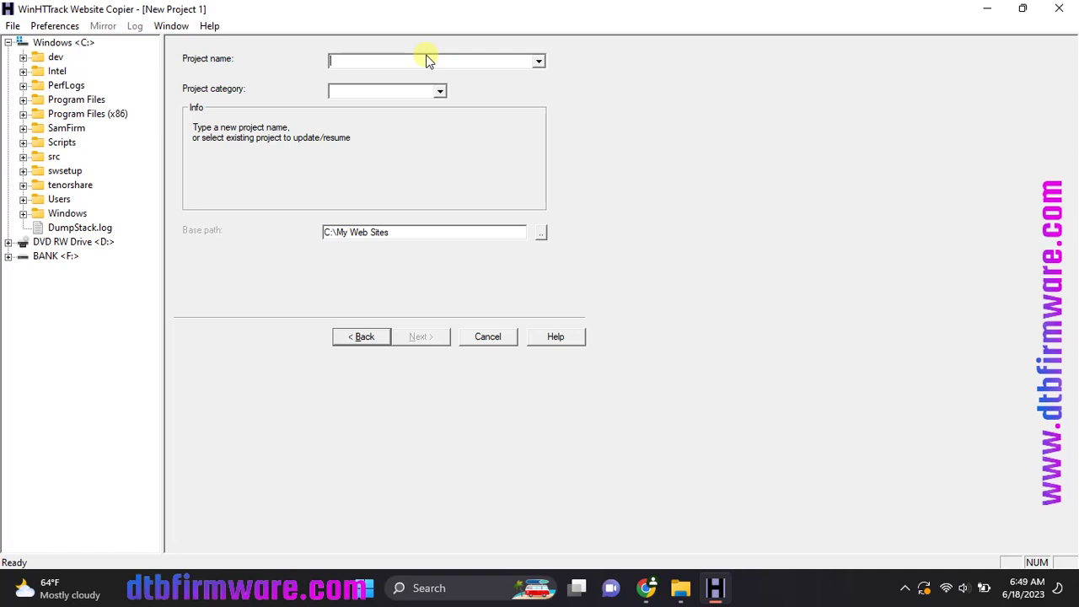
text(y2mate)
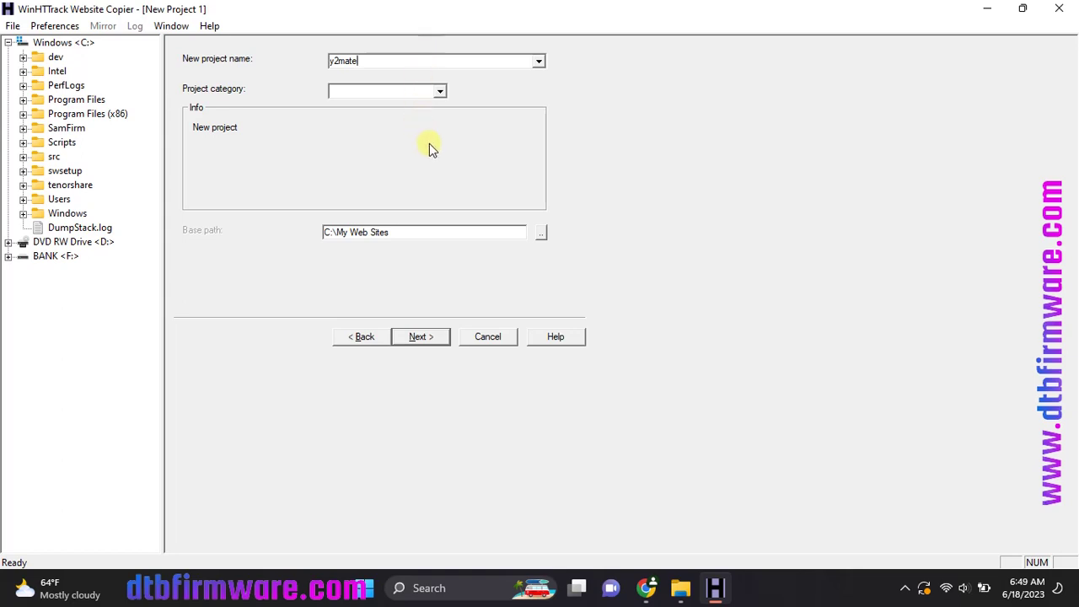
click(401, 235)
click(418, 336)
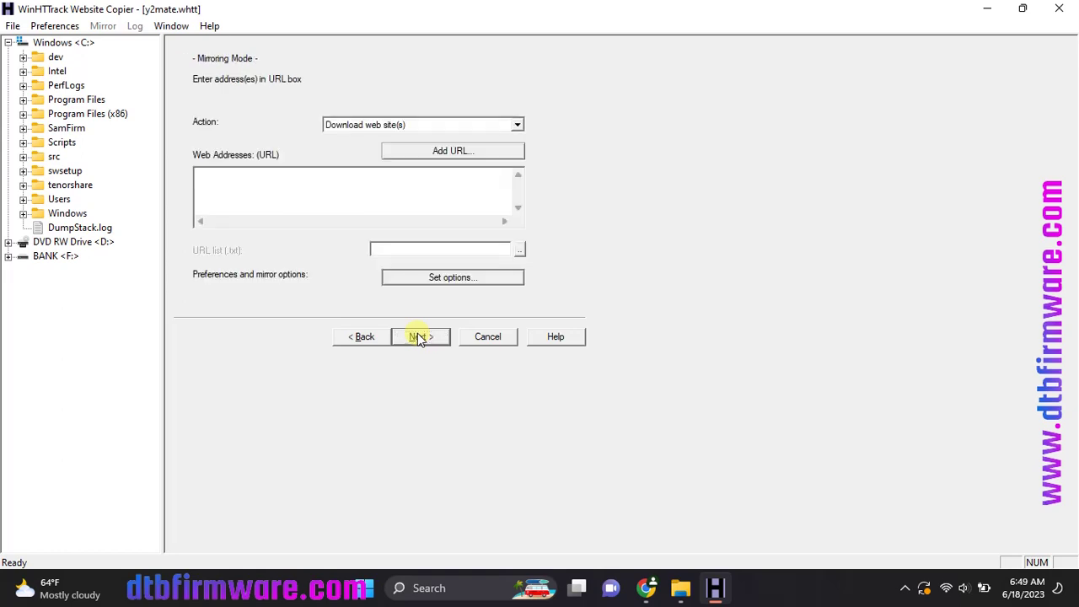
right_click(352, 193)
click(423, 260)
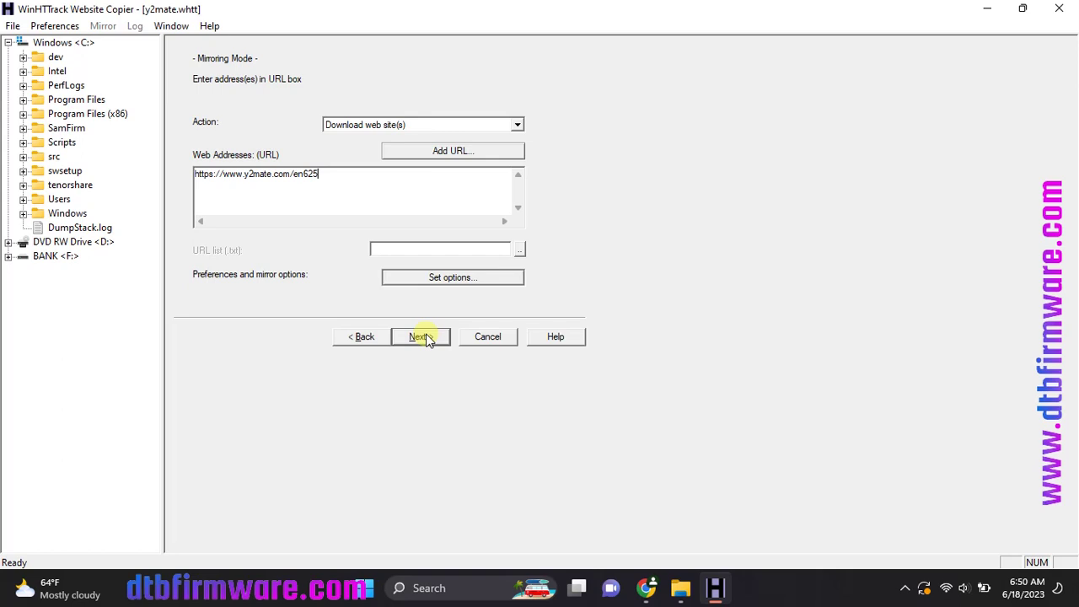
click(421, 337)
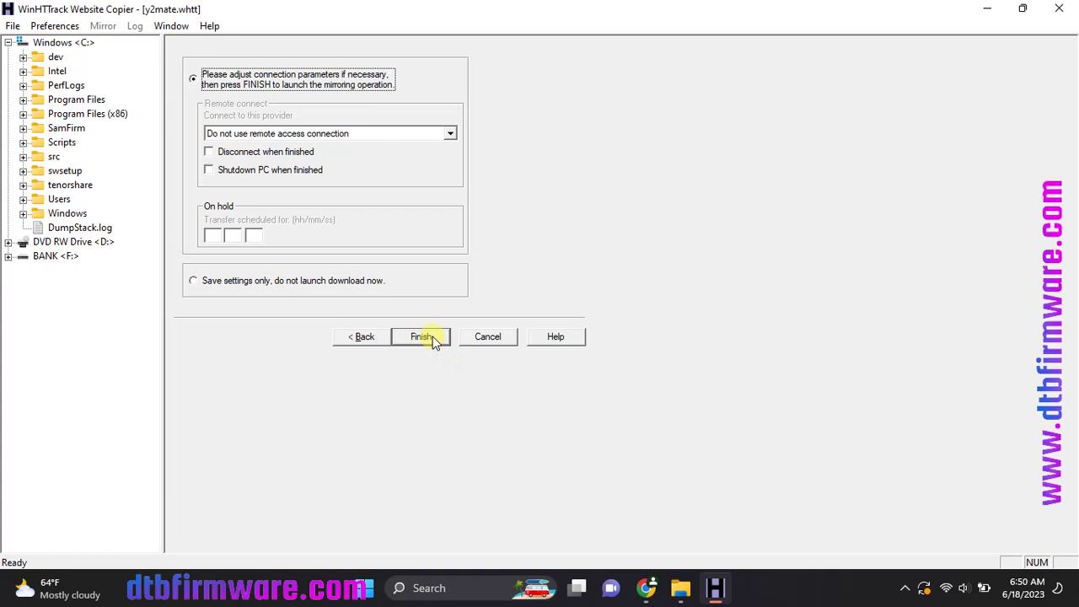
Run the y2mate mirror to completion, then exit WinHTTrack
click(421, 336)
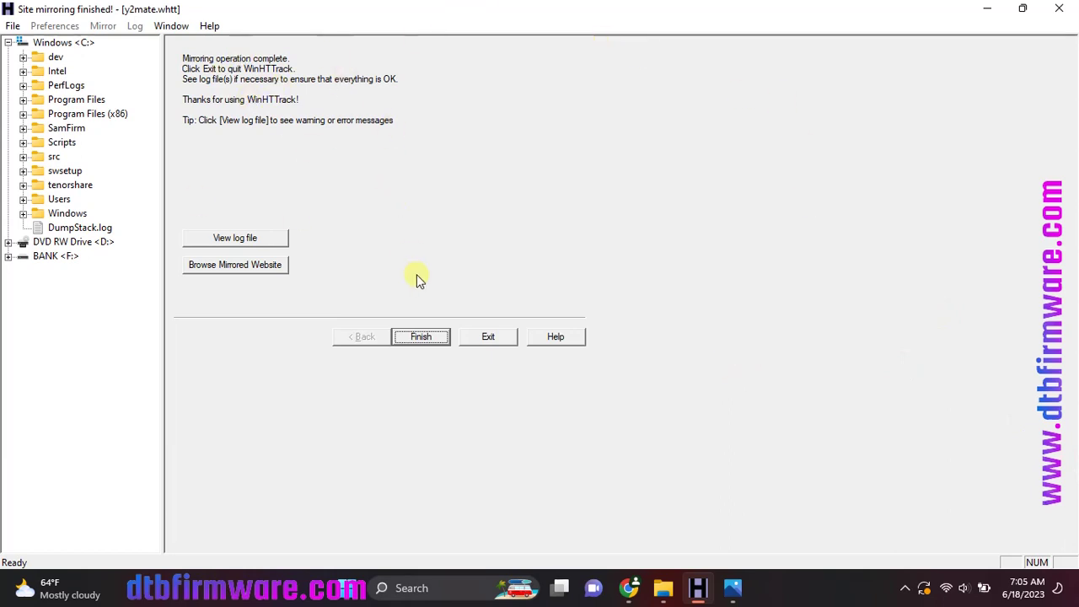
click(423, 336)
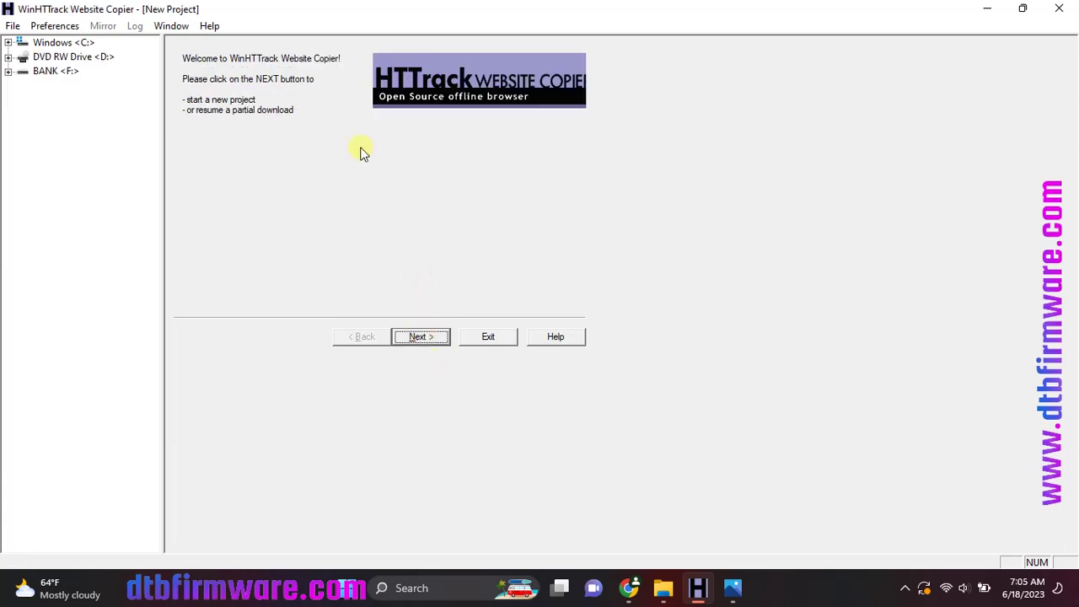
click(413, 337)
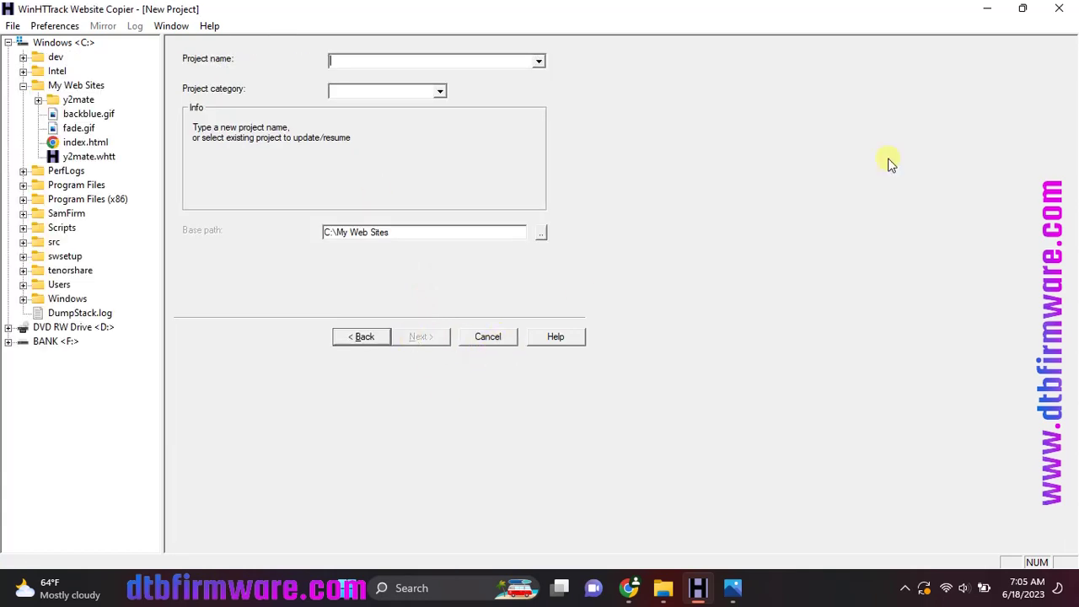
click(1058, 9)
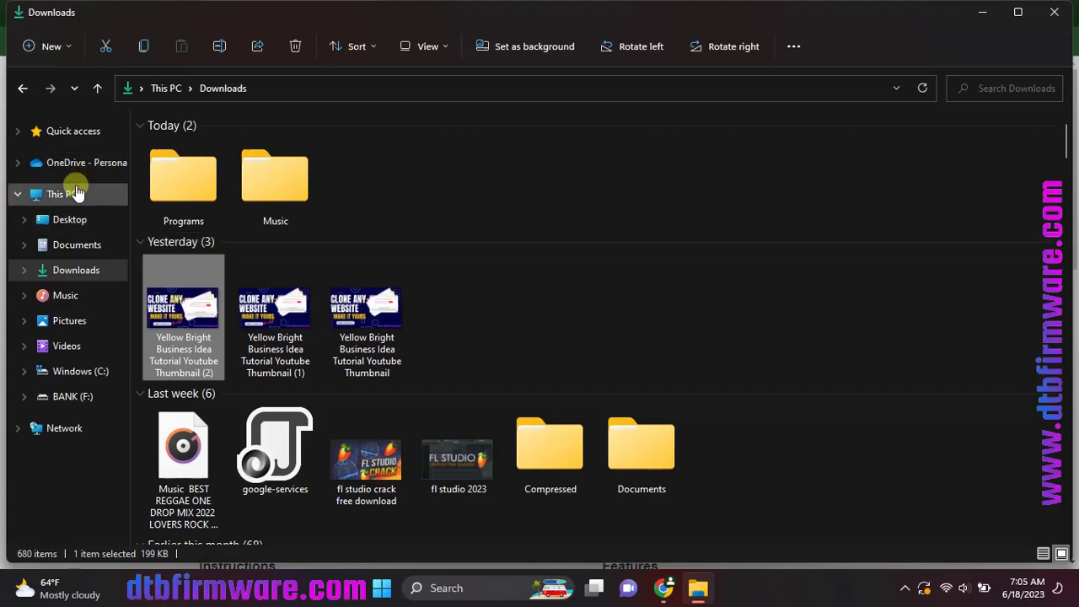
click(76, 193)
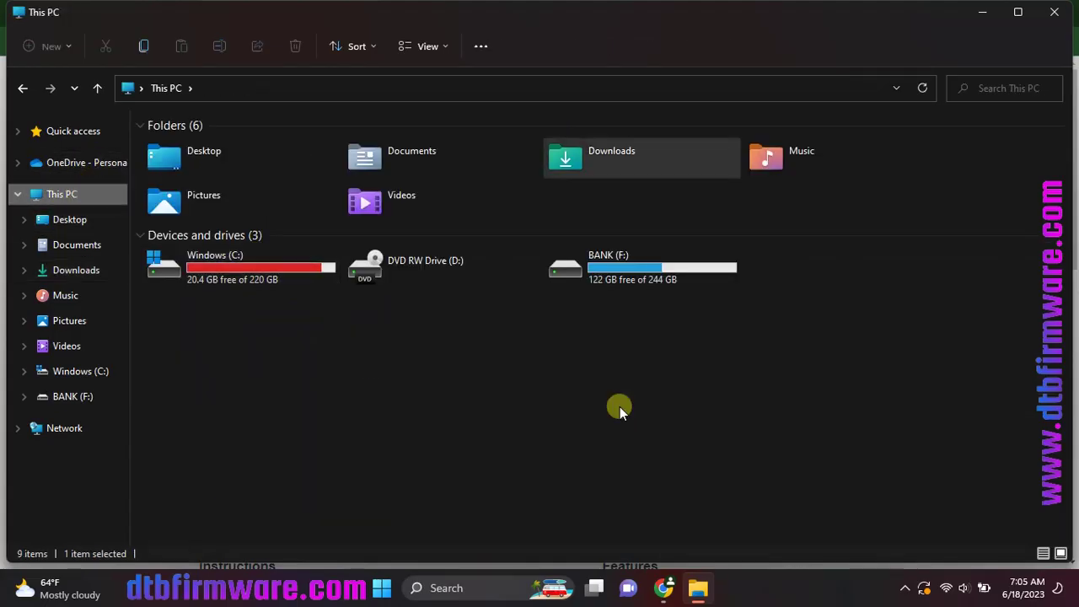
click(619, 406)
double_click(250, 281)
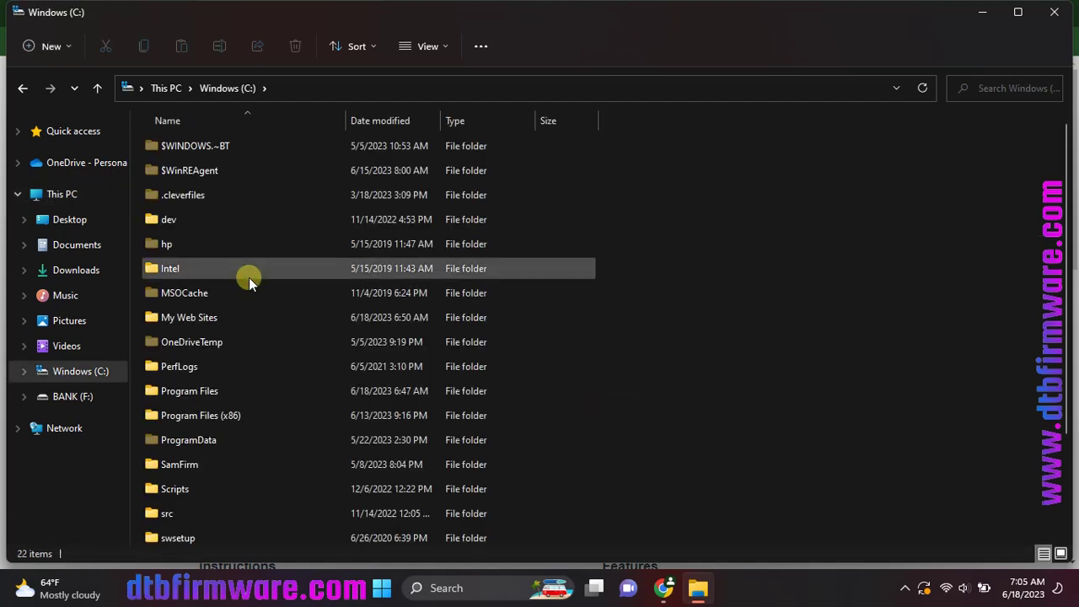
drag(249, 277, 252, 312)
click(698, 306)
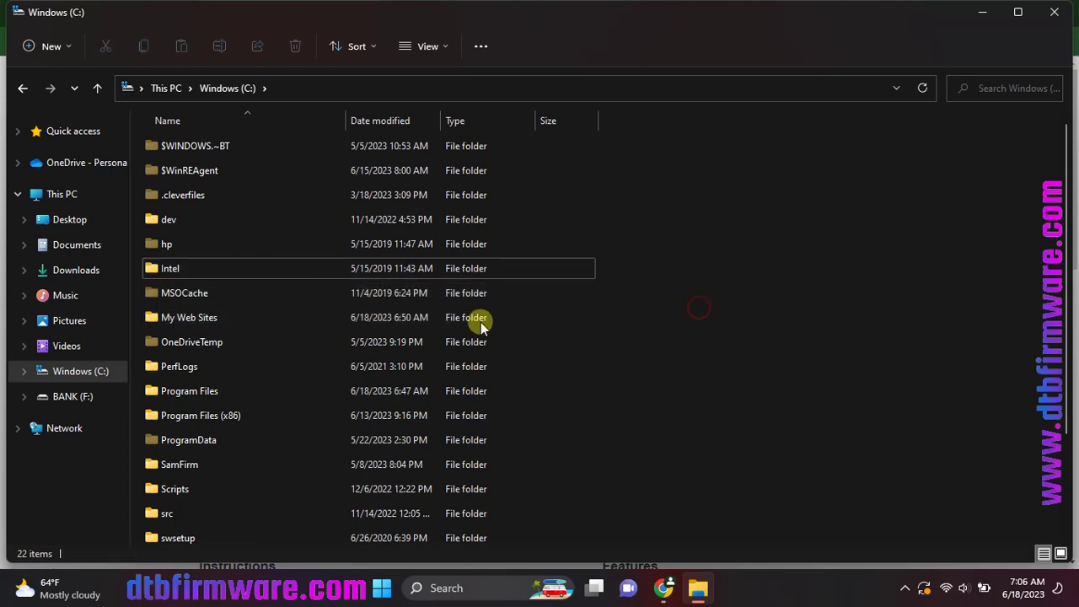
double_click(233, 317)
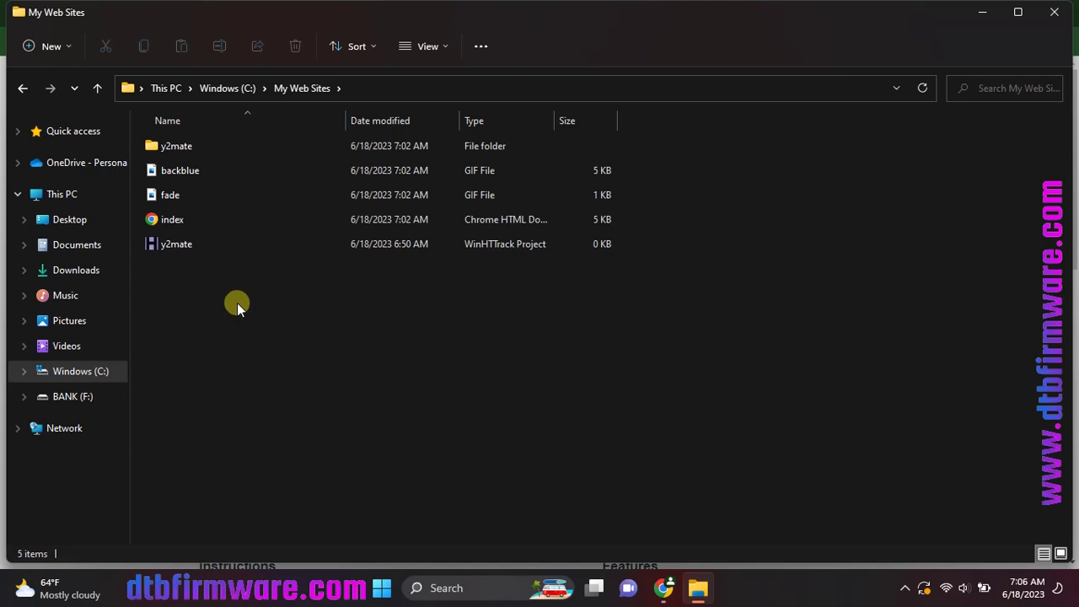
double_click(227, 146)
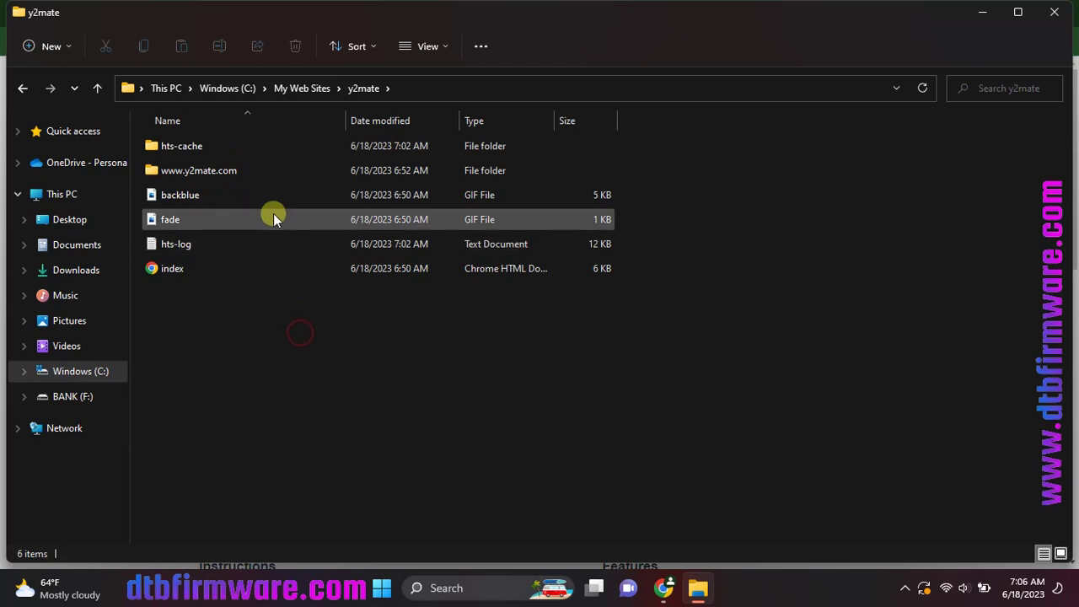
double_click(263, 170)
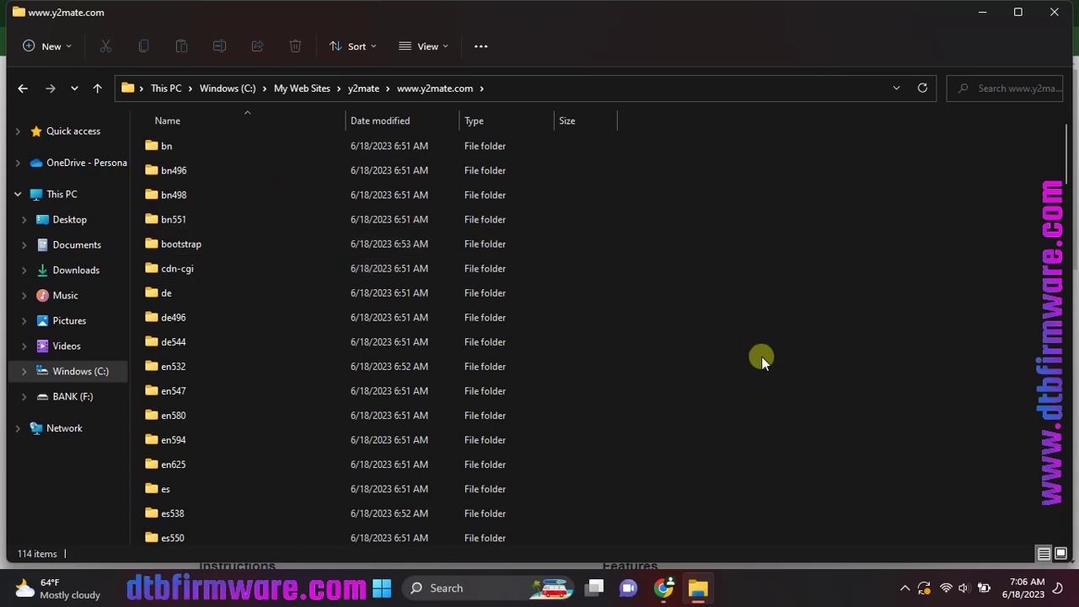
drag(1066, 165, 1045, 556)
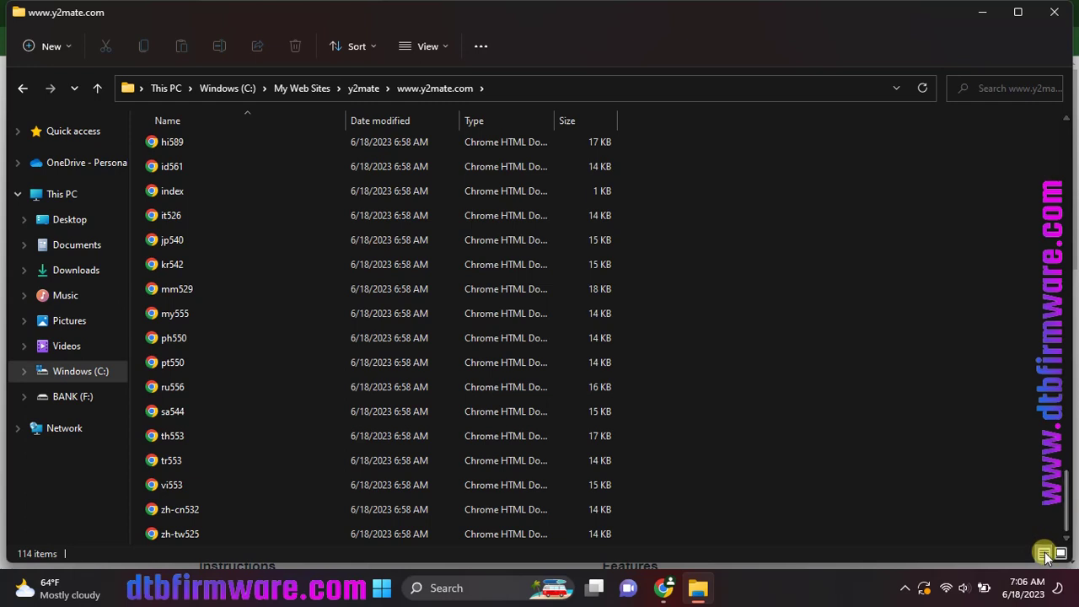
click(197, 194)
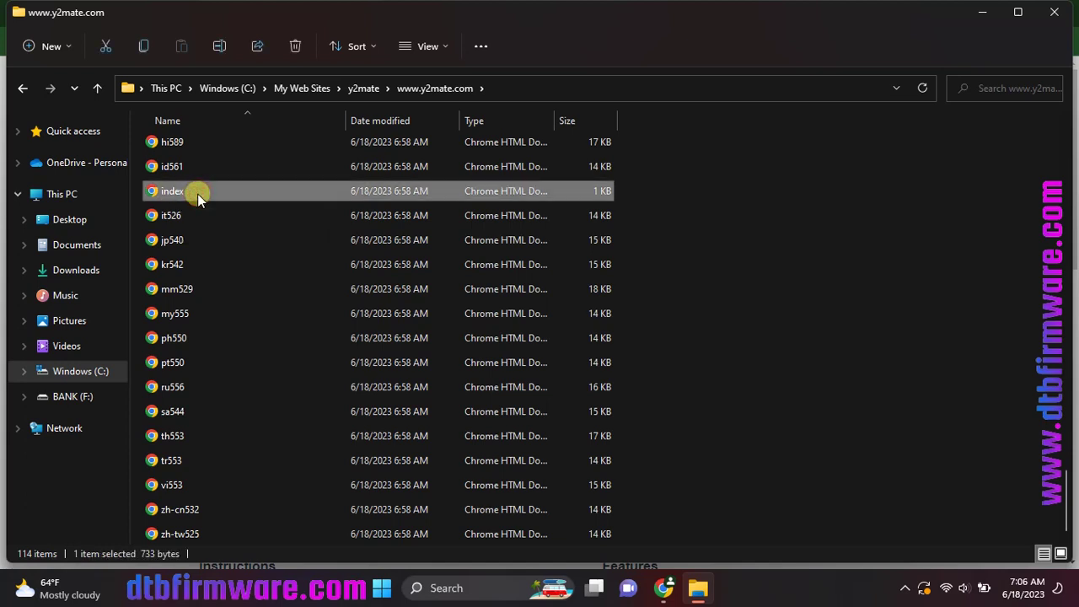
Open the cloned index in Chrome and visit its Downloader, Converter, MP3 and language links
double_click(198, 193)
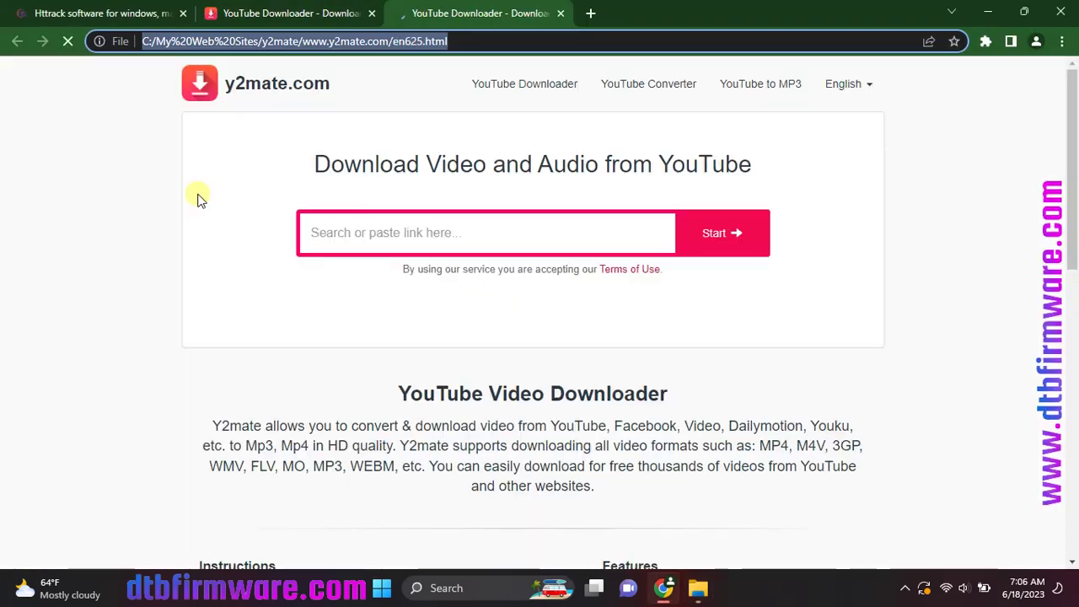
click(371, 14)
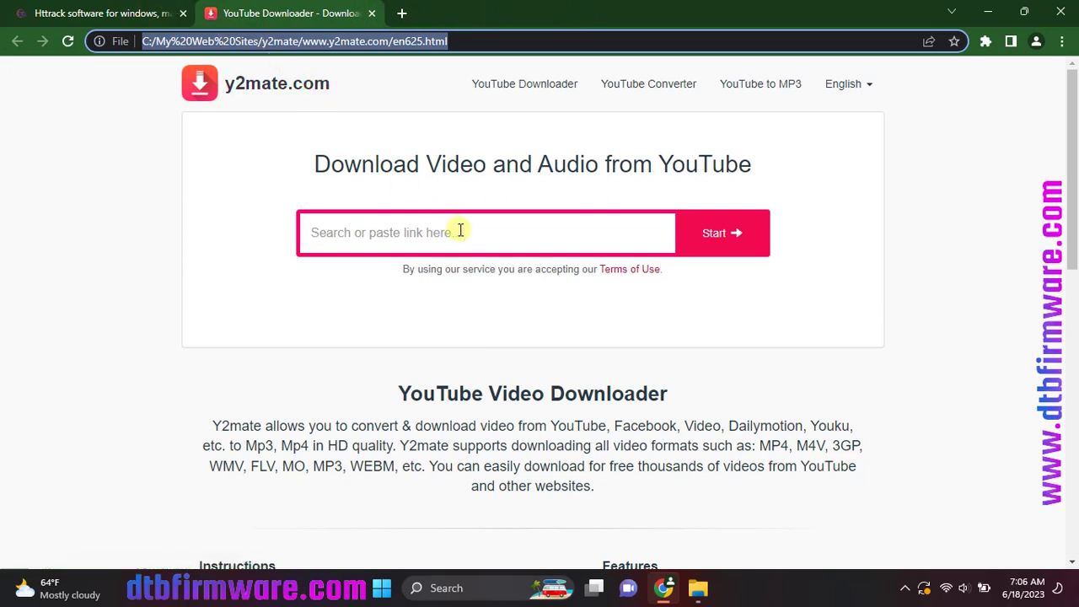
click(537, 89)
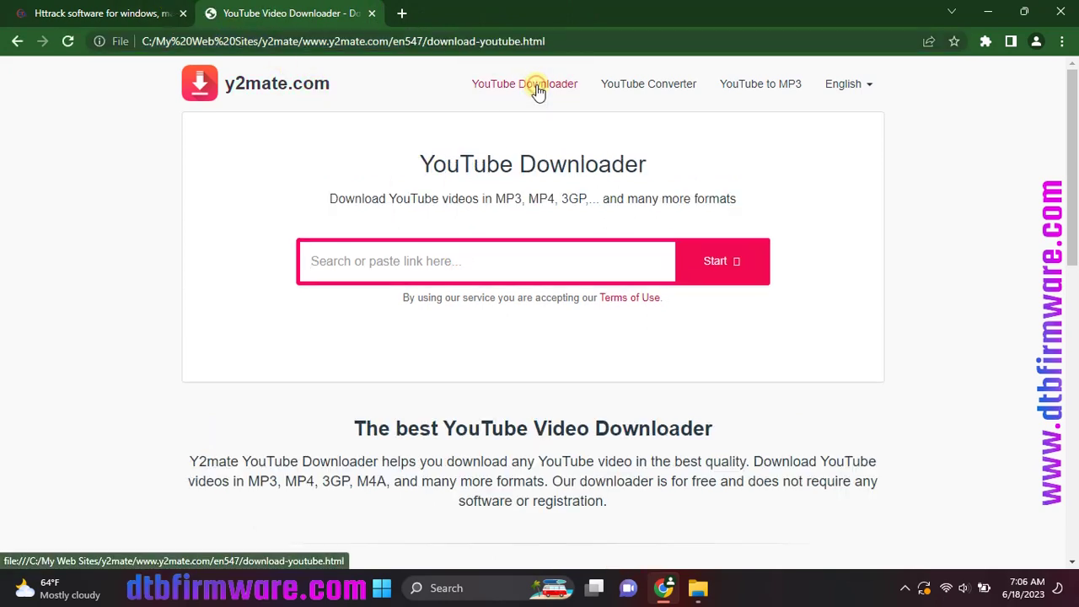
click(638, 95)
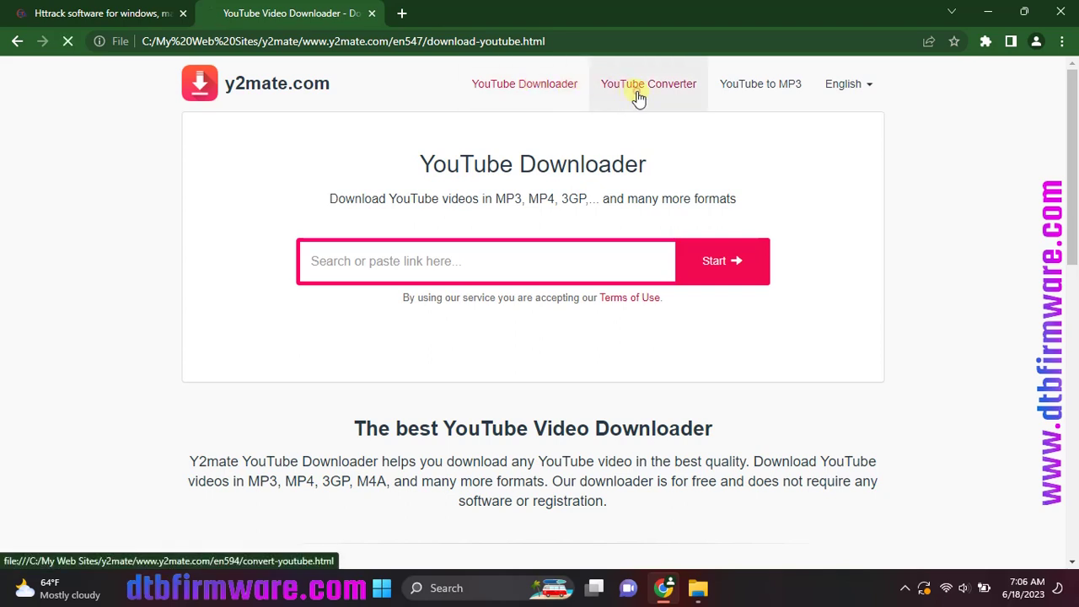
click(761, 95)
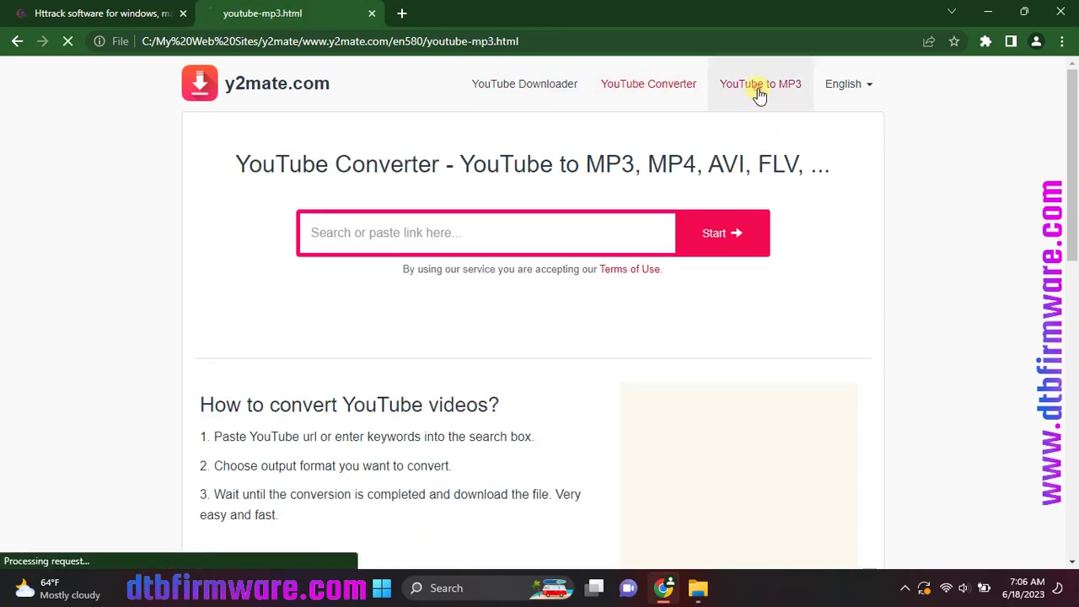
click(854, 95)
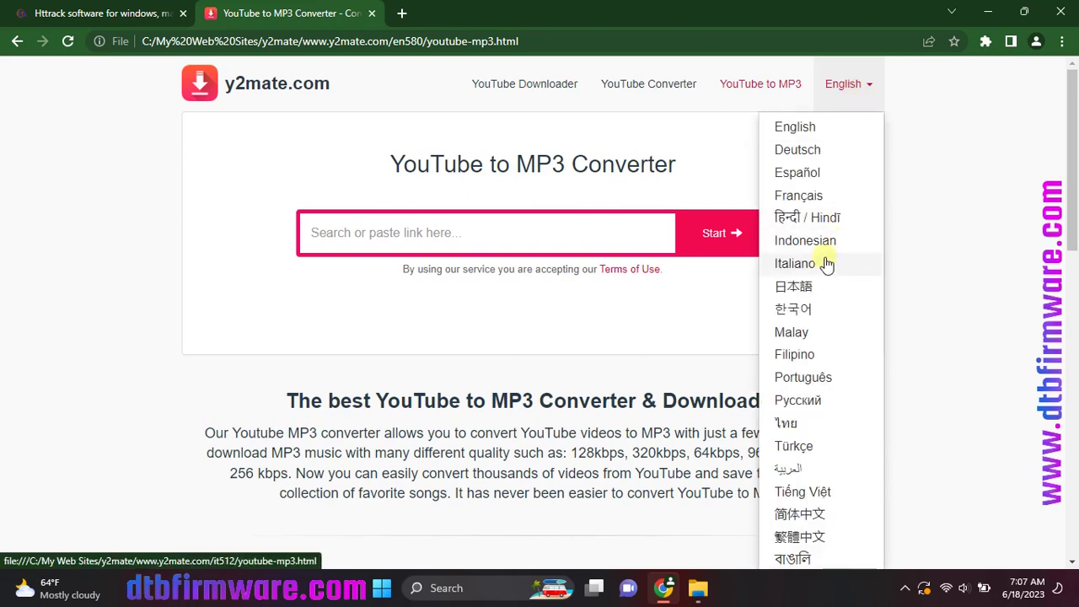
click(963, 366)
Scroll the mirrored page, then try submitting the YouTube Downloader's empty link box
drag(1074, 162, 1022, 309)
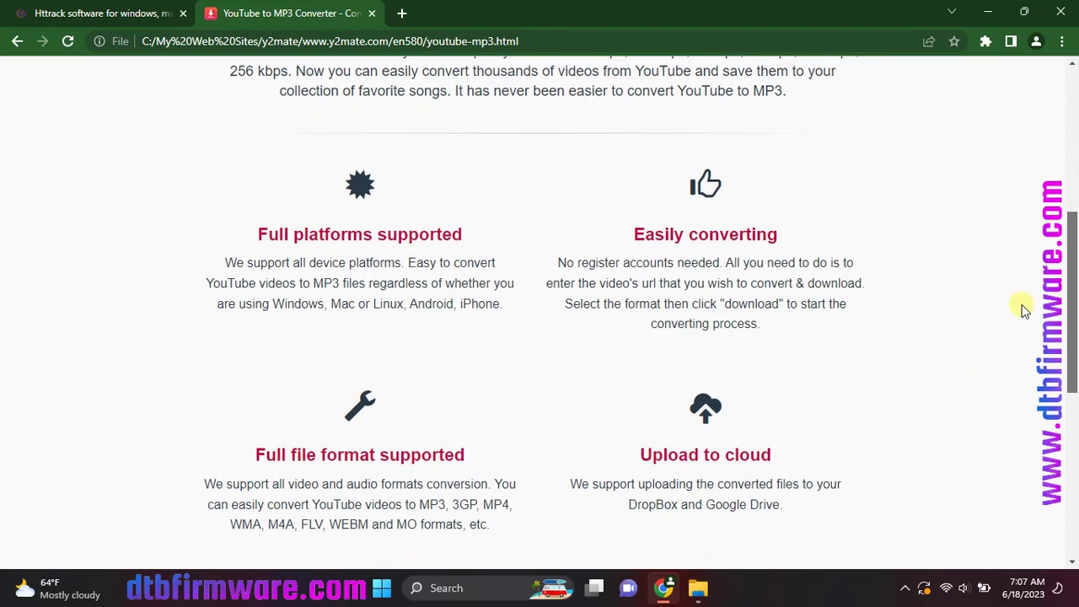
scroll(1023, 307, down, 3)
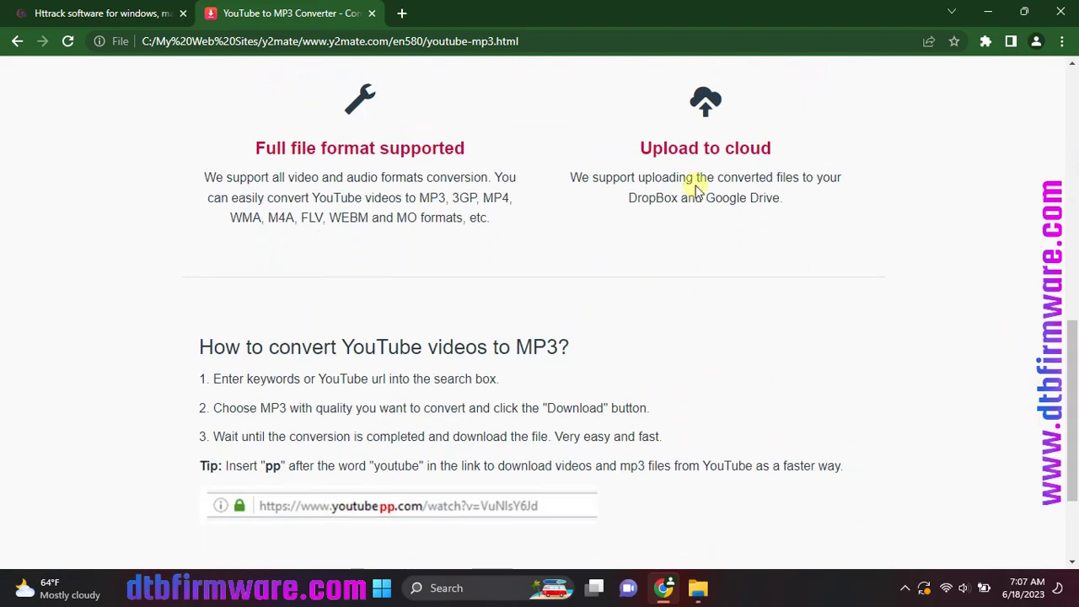
drag(681, 147, 693, 282)
click(693, 279)
drag(1067, 426, 1075, 52)
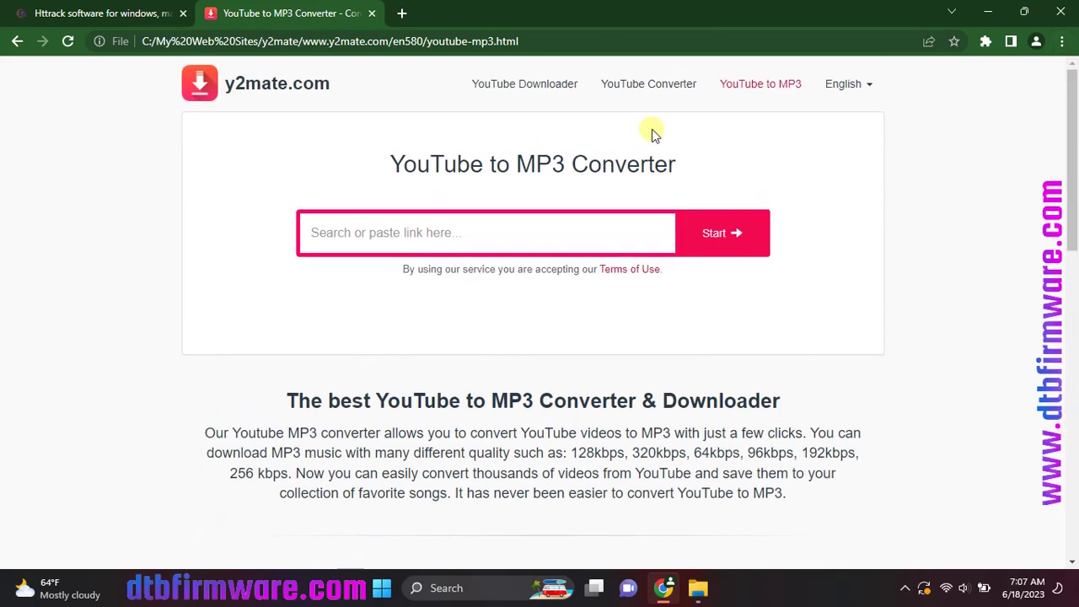
click(562, 93)
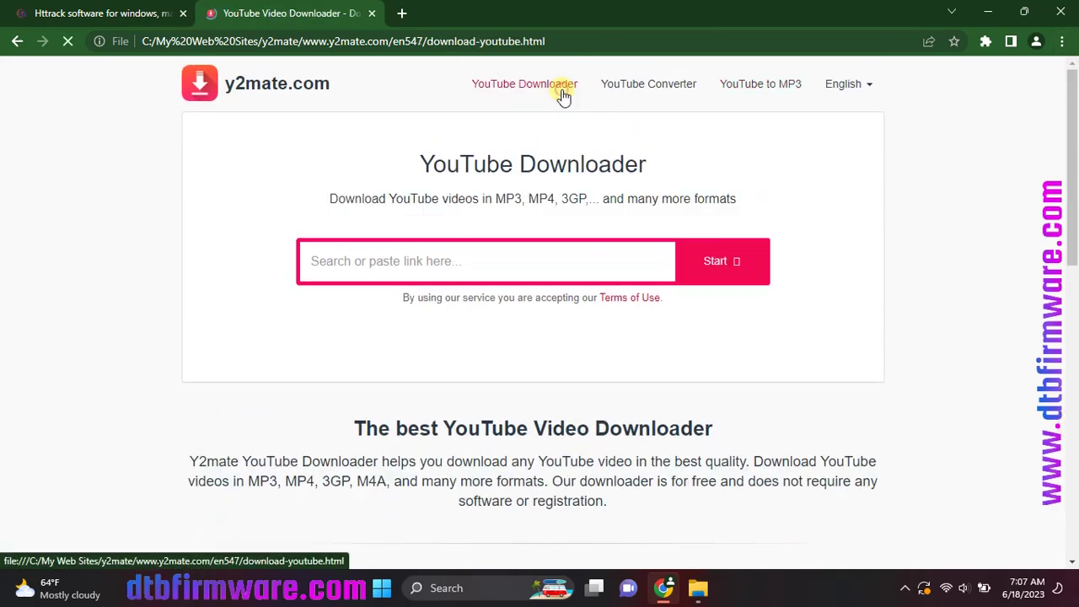
click(506, 259)
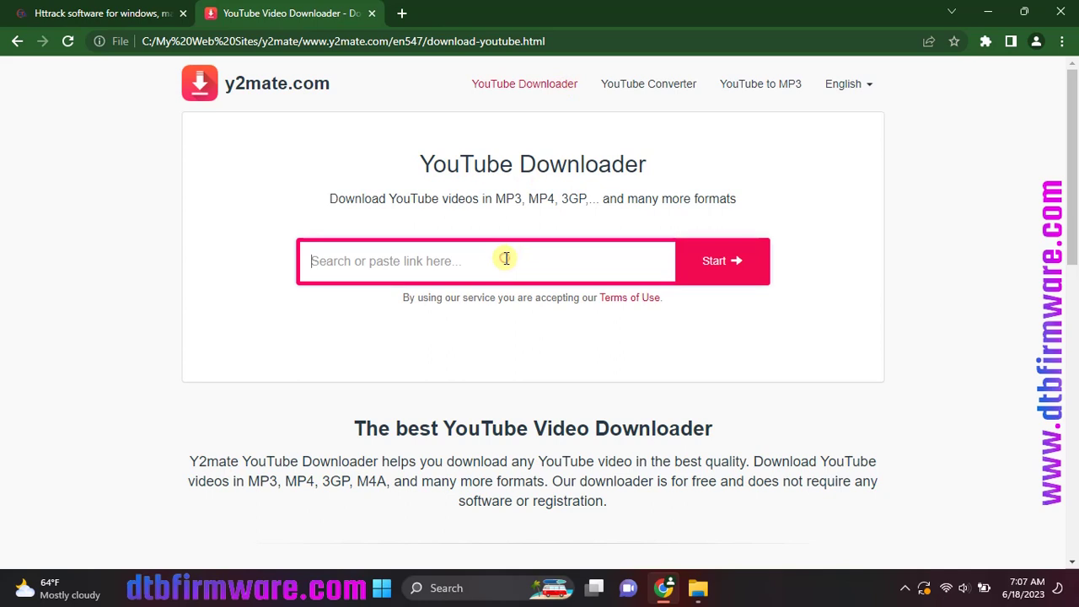
click(736, 270)
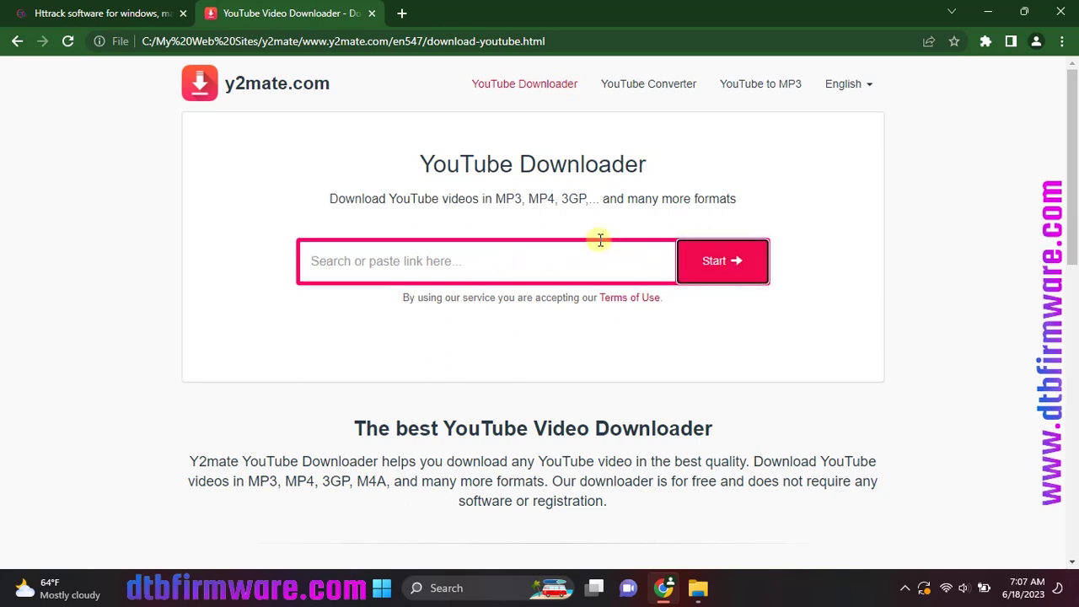
click(742, 264)
From the Converter page, load youtube.com in a new tab and copy the Morning Worship Songs link
click(649, 82)
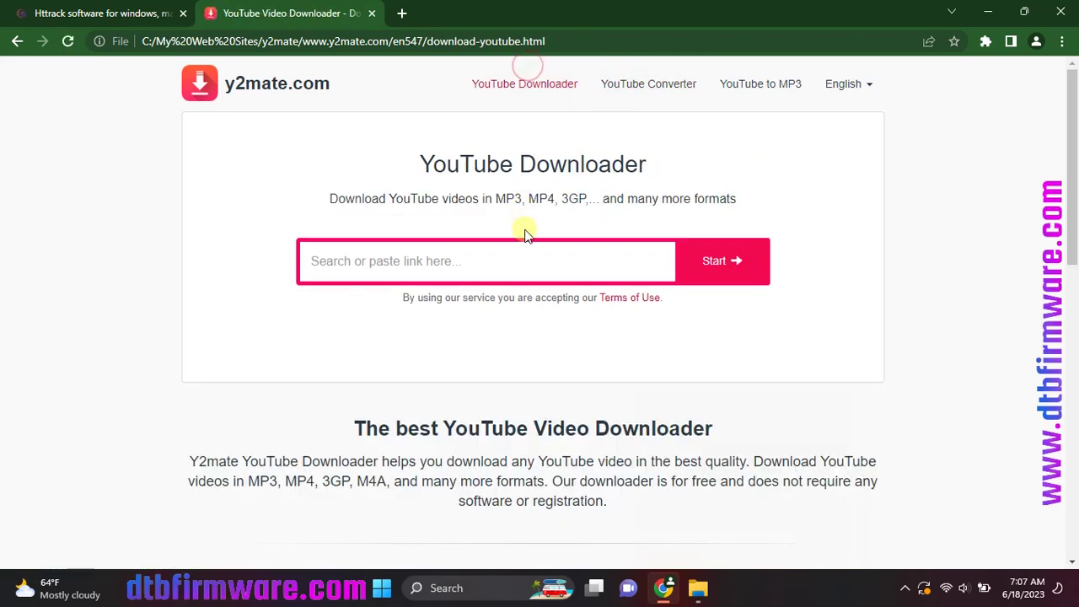
click(401, 13)
text(you)
key(Return)
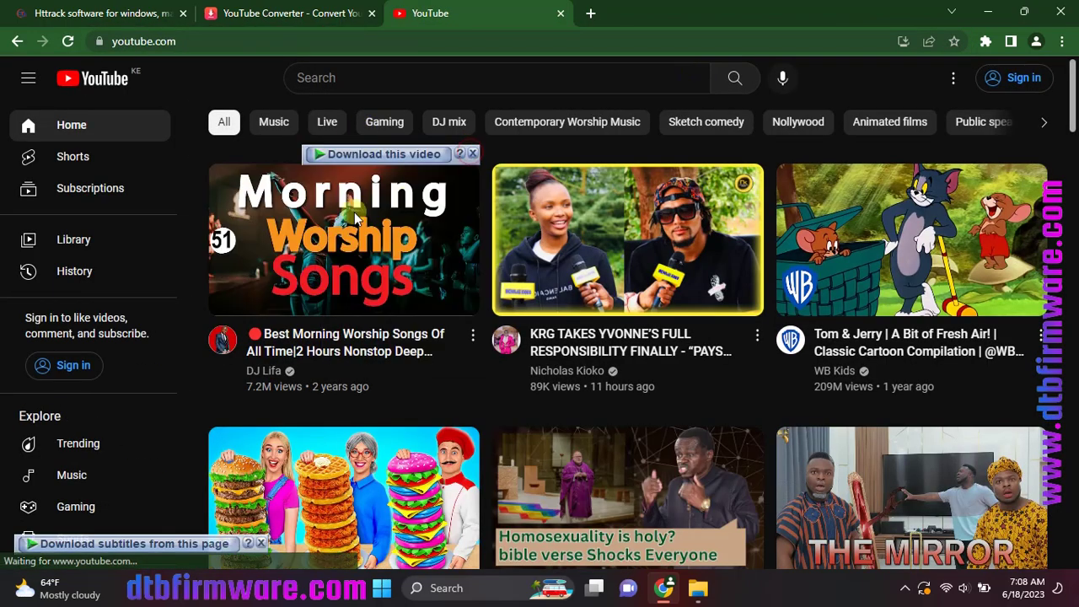
right_click(354, 212)
click(420, 337)
Paste the video link into the YouTube Converter and start the conversion
click(291, 13)
right_click(414, 231)
click(498, 363)
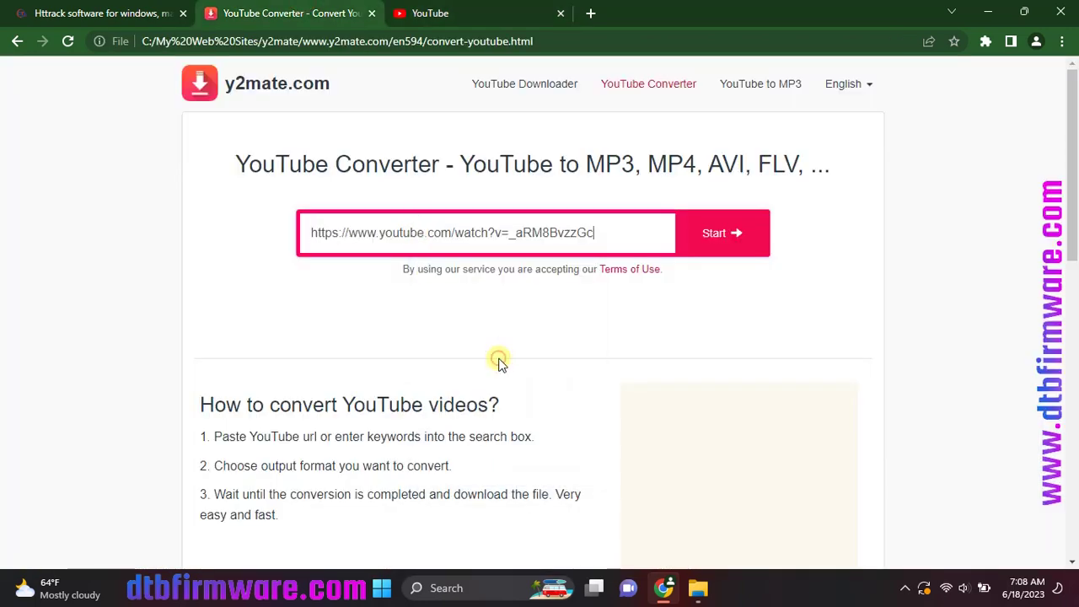
click(713, 233)
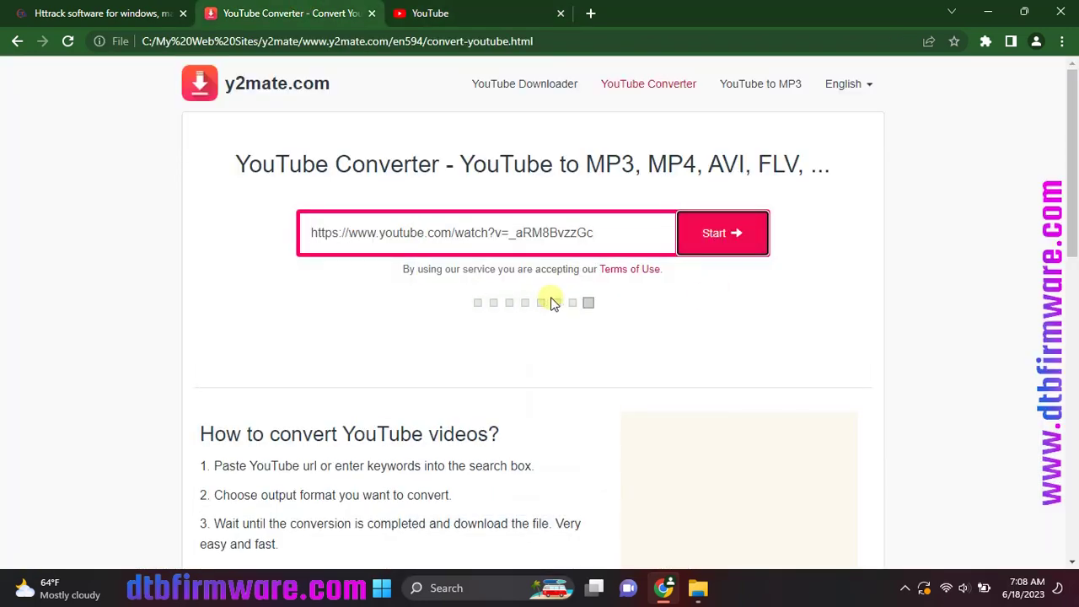